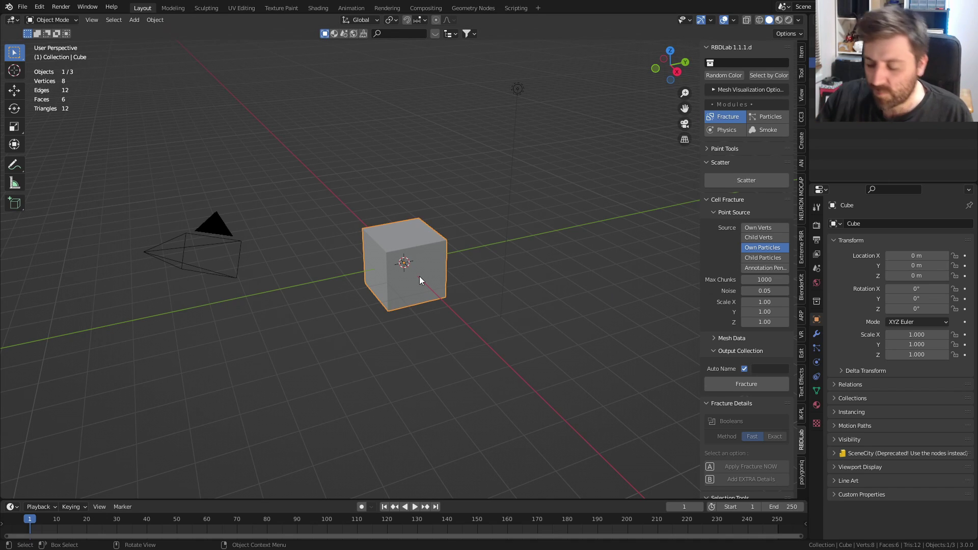
- Replace the default cube with a newly added mesh cube
key(Delete)
key(shift+a)
click(488, 285)
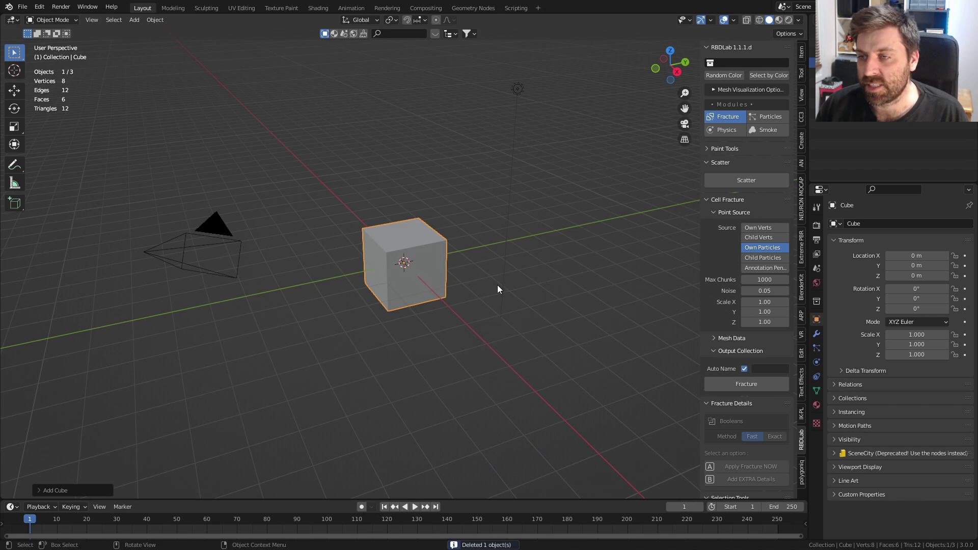
- Scale the cube into a wide, flat ground slab, about 23.8 in X and Y and about 1.9 in Z
key(s)
key(z)
click(414, 265)
key(s)
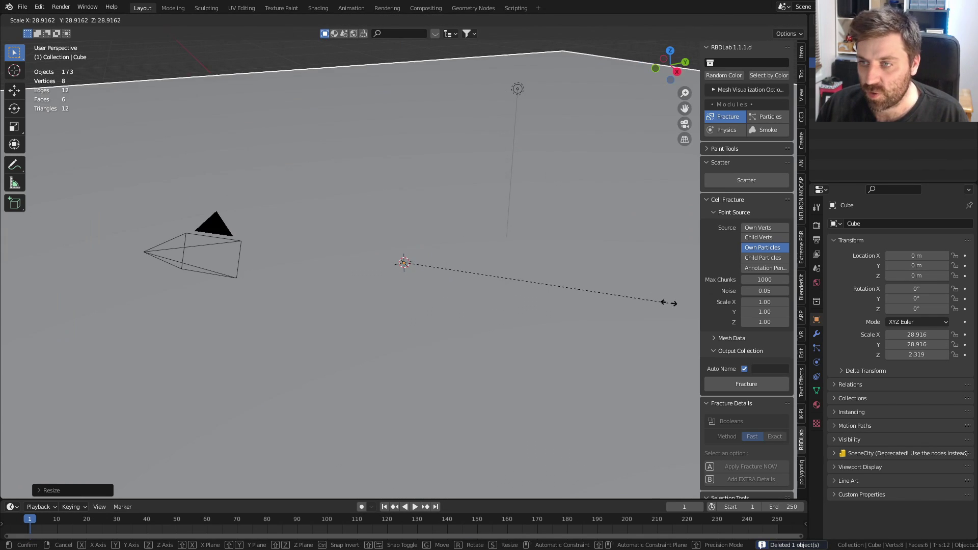
click(403, 301)
- Move the slab down along Z by about 2 m so its upper face sits on the grid floor
scroll(406, 299, down, 3)
key(KP_3)
key(g)
key(z)
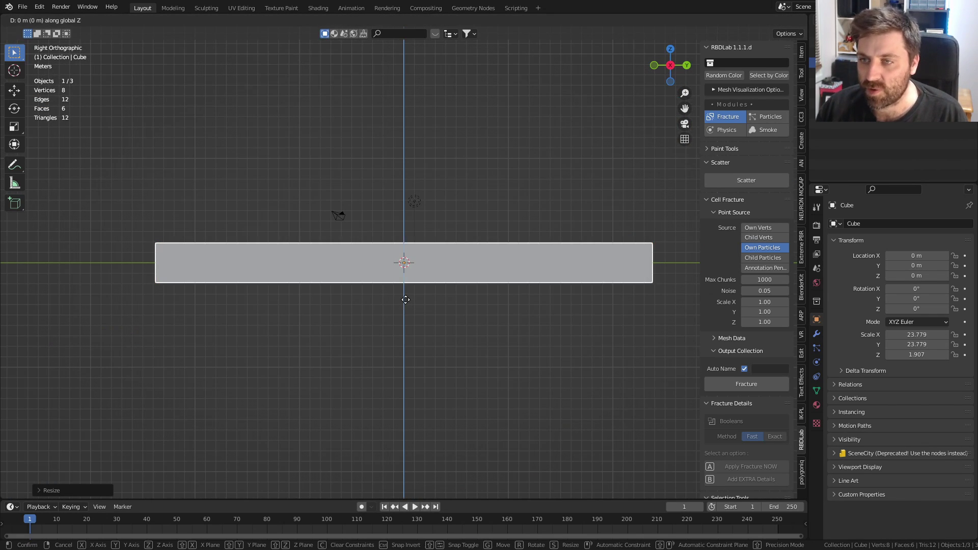
click(404, 323)
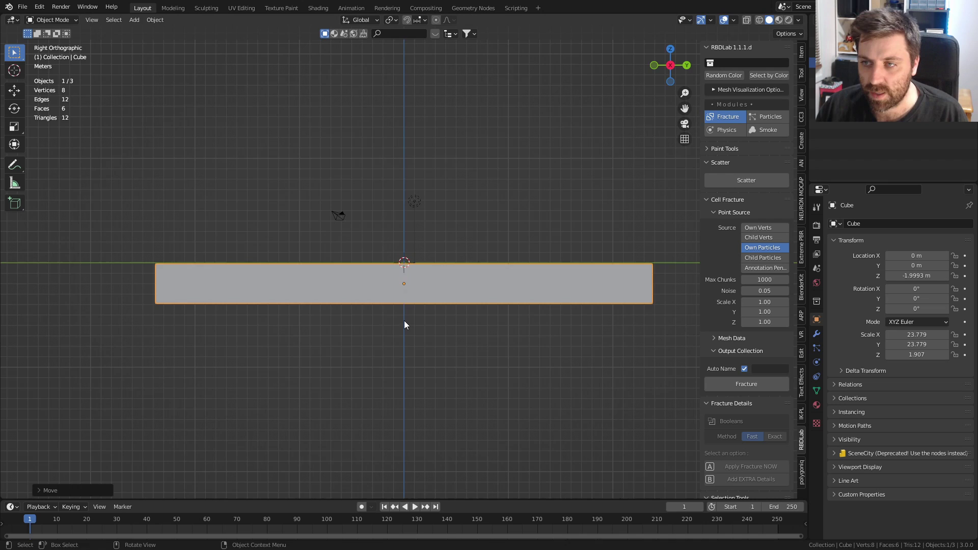
- Add a UV sphere and raise it along Z to about 2.79 m above the slab
middle_drag(404, 323, 386, 303)
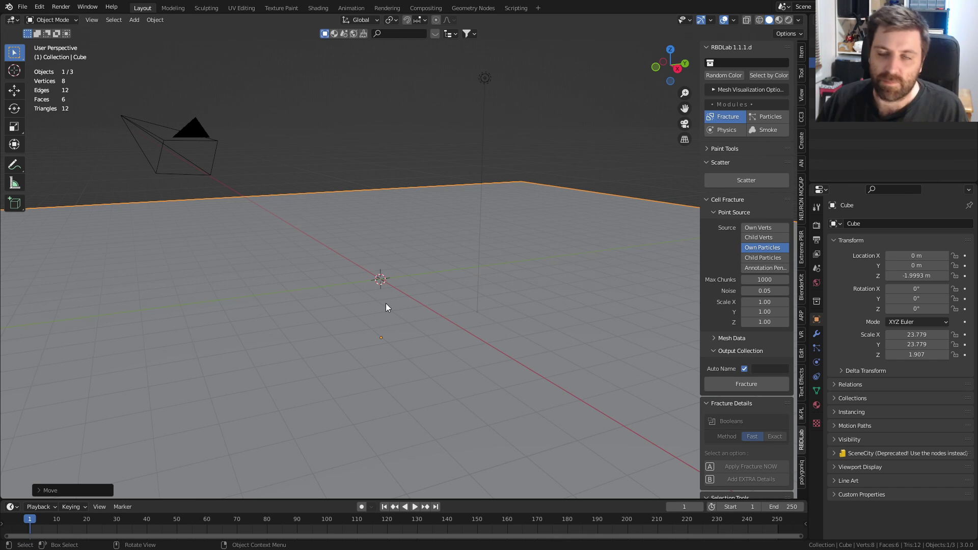
key(shift+a)
mouse_move(386, 304)
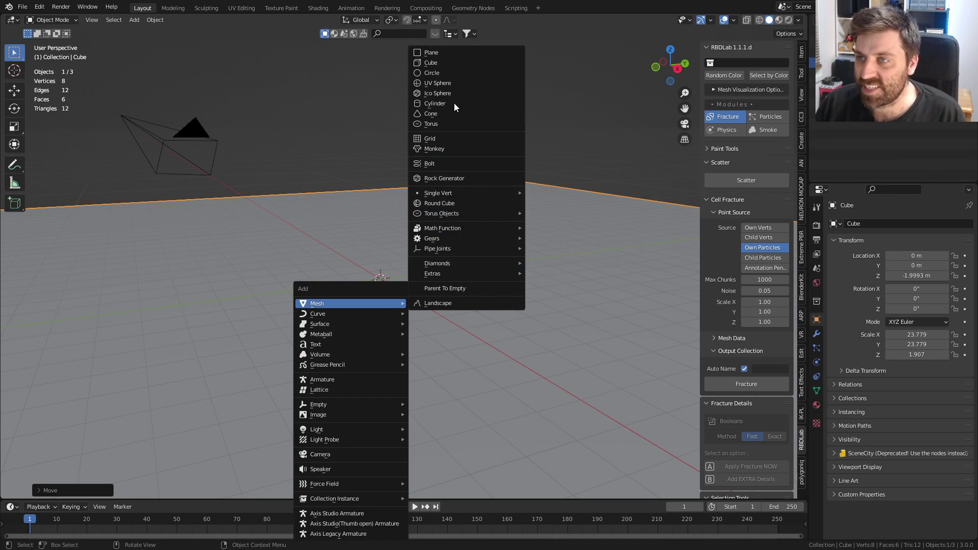
click(459, 99)
key(g)
key(z)
click(426, 218)
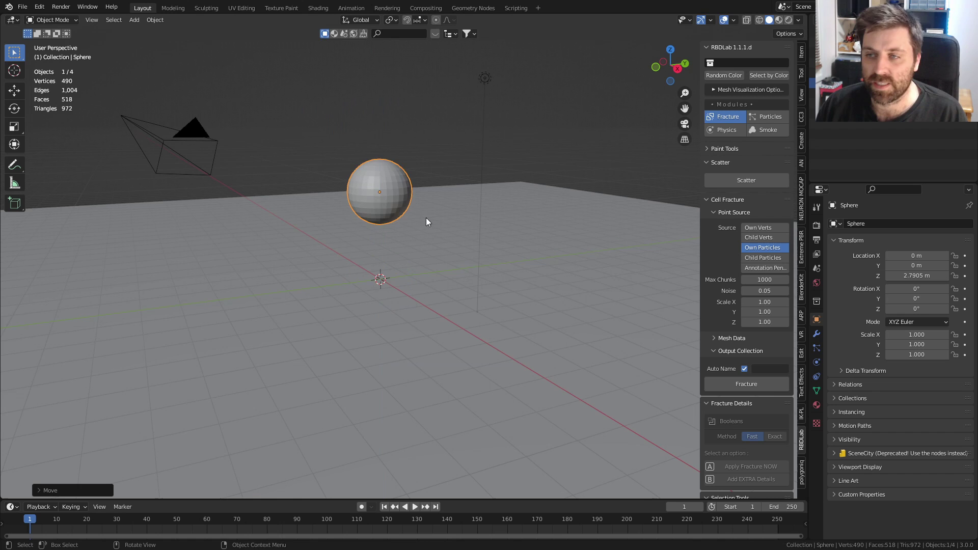
- Subdivide the sphere's whole mesh once and return to Object Mode
middle_drag(426, 218, 431, 250)
scroll(431, 245, up, 1)
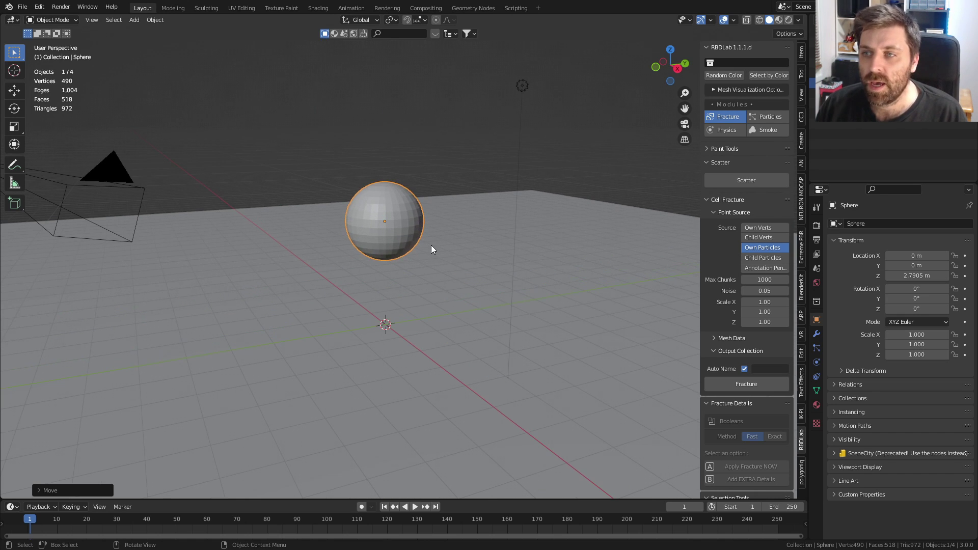
key(Tab)
right_click(431, 246)
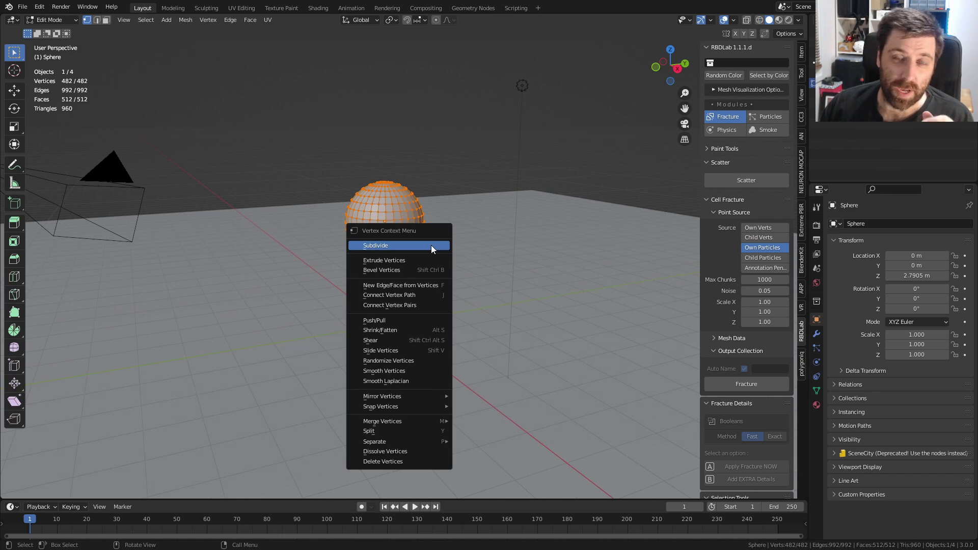
click(428, 245)
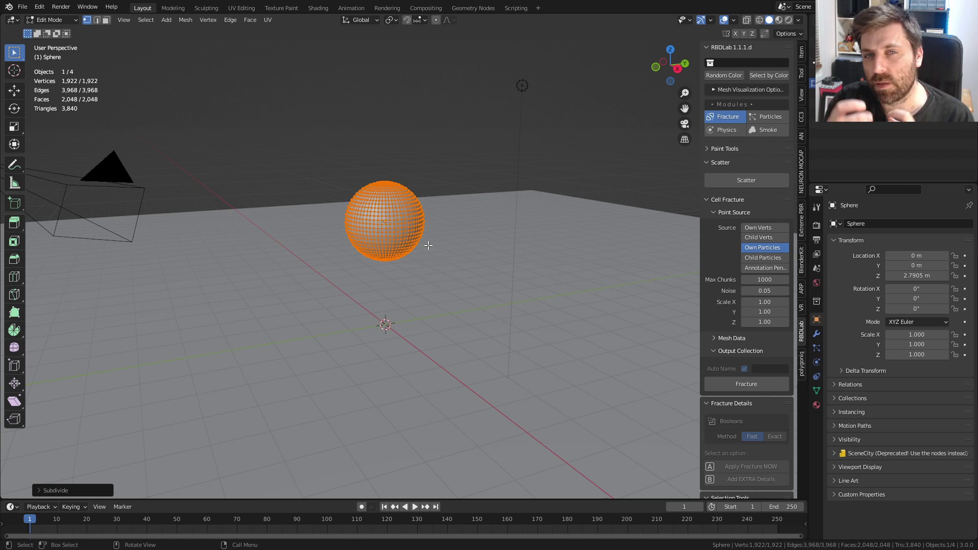
key(Tab)
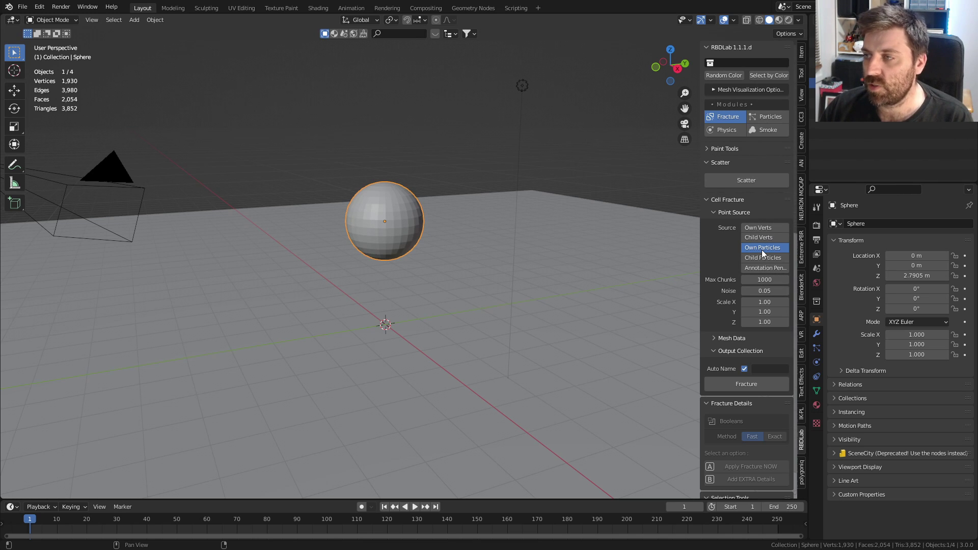
- Try fracturing the sphere with Own Particles as the point source, and undo the fracture
click(756, 389)
middle_drag(395, 259, 336, 246)
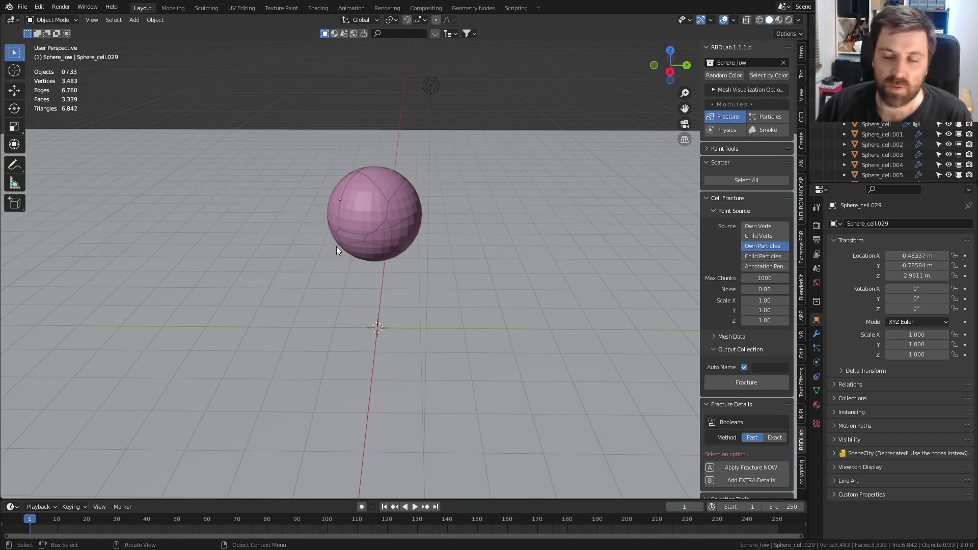
scroll(337, 246, up, 3)
key(ctrl+z)
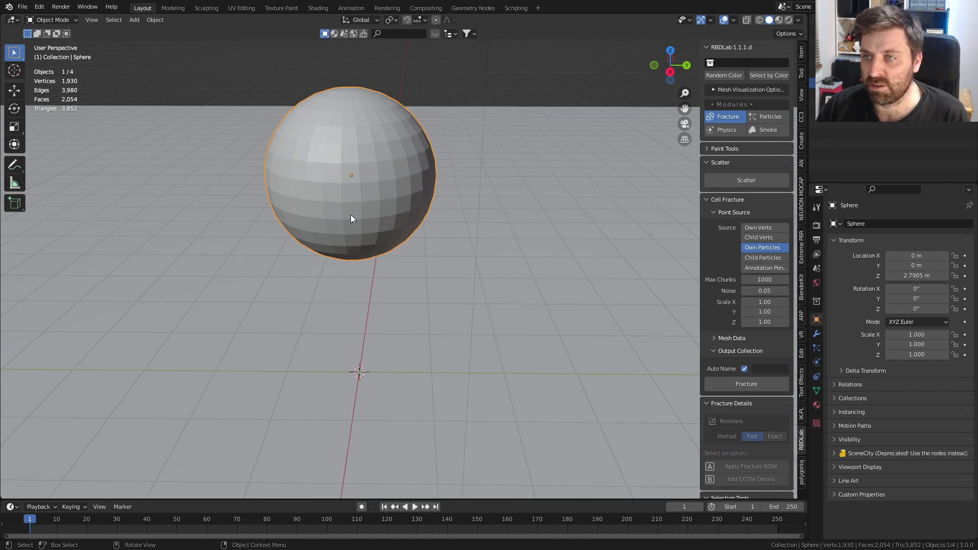
- Draw several roughly horizontal annotation strokes across the sphere and fracture it using the annotation pencil as the point source
shift+middle_drag(350, 215, 390, 225)
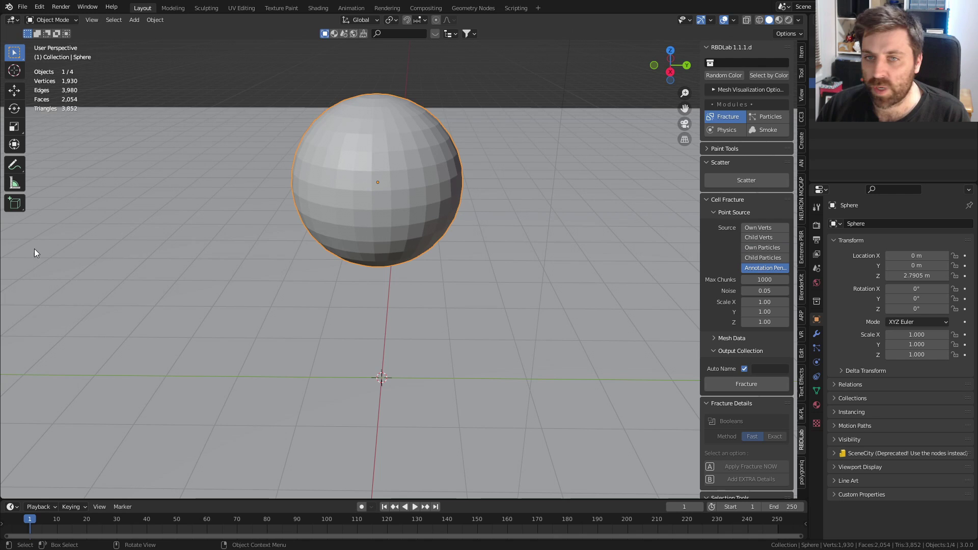
click(15, 174)
middle_drag(265, 219, 253, 153)
mouse_move(253, 153)
mouse_down()
mouse_move(501, 148)
mouse_move(245, 161)
mouse_move(490, 179)
mouse_move(254, 153)
mouse_up()
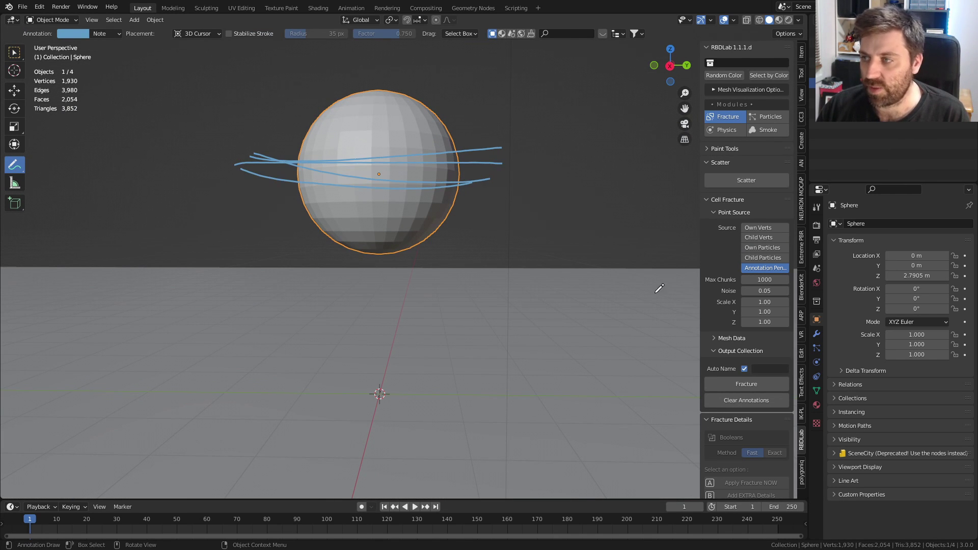
click(764, 391)
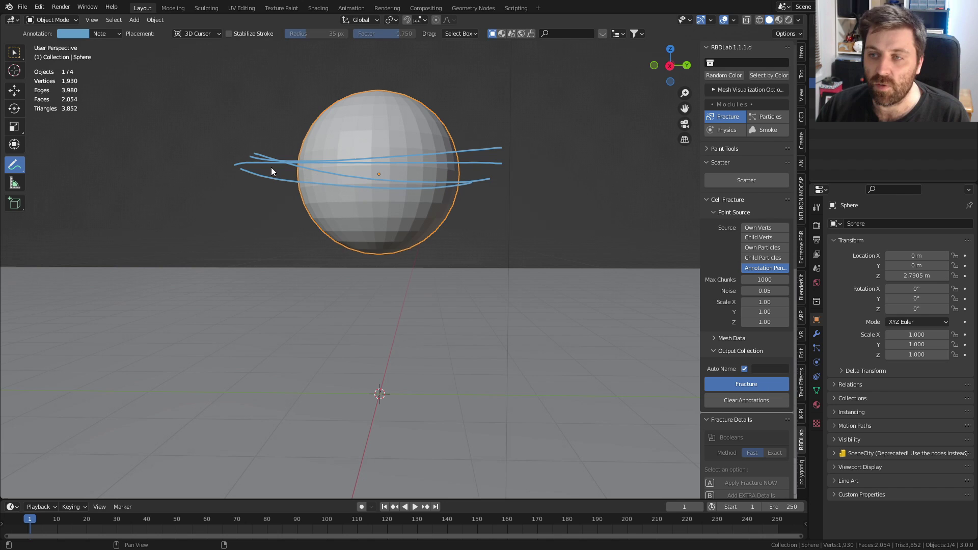
- Inspect the annotation-based fracture, undo it, and clear the annotation strokes
mouse_move(376, 255)
middle_down()
mouse_move(384, 192)
mouse_move(258, 208)
mouse_move(421, 200)
middle_up()
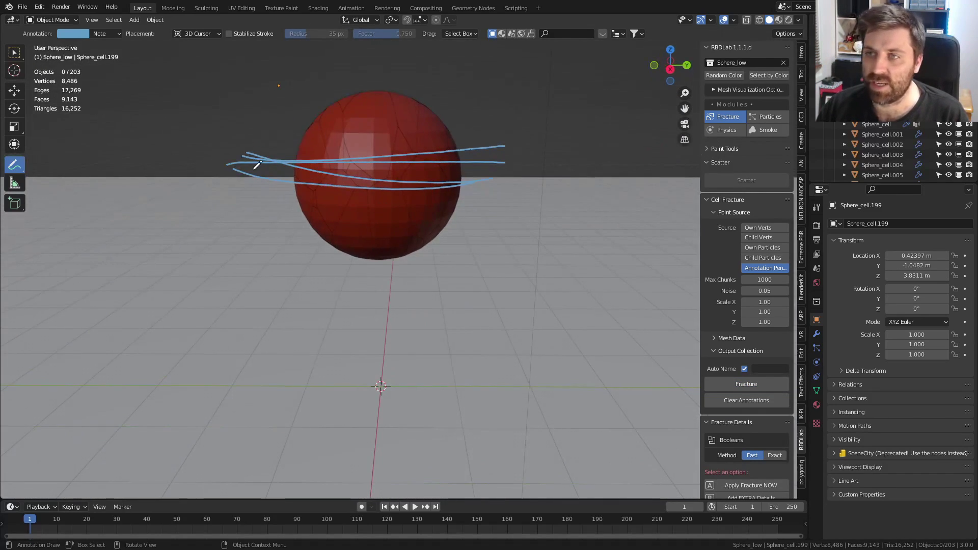
middle_drag(412, 159, 436, 144)
key(ctrl+z)
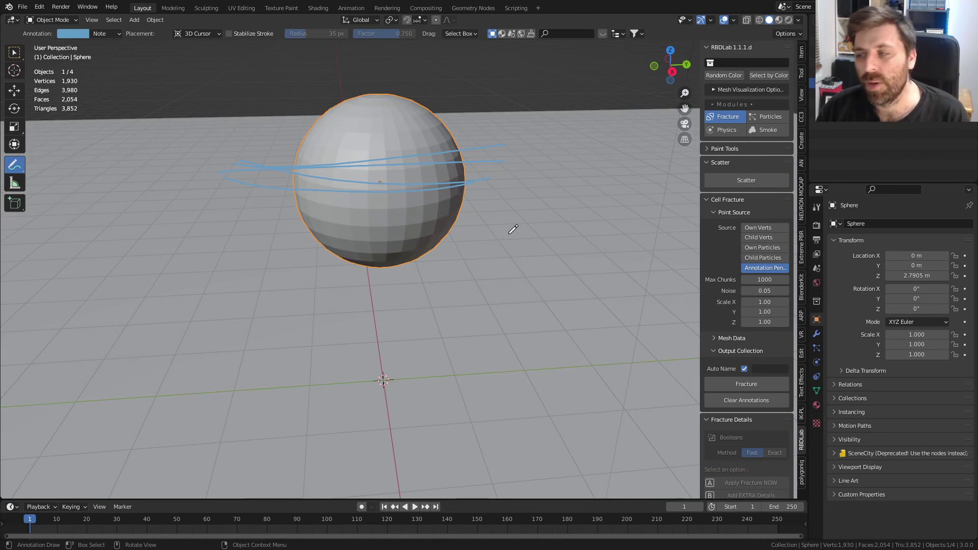
click(746, 400)
- Fracture the sphere with Child Verts as the point source and a maximum of 1000 chunks
click(762, 237)
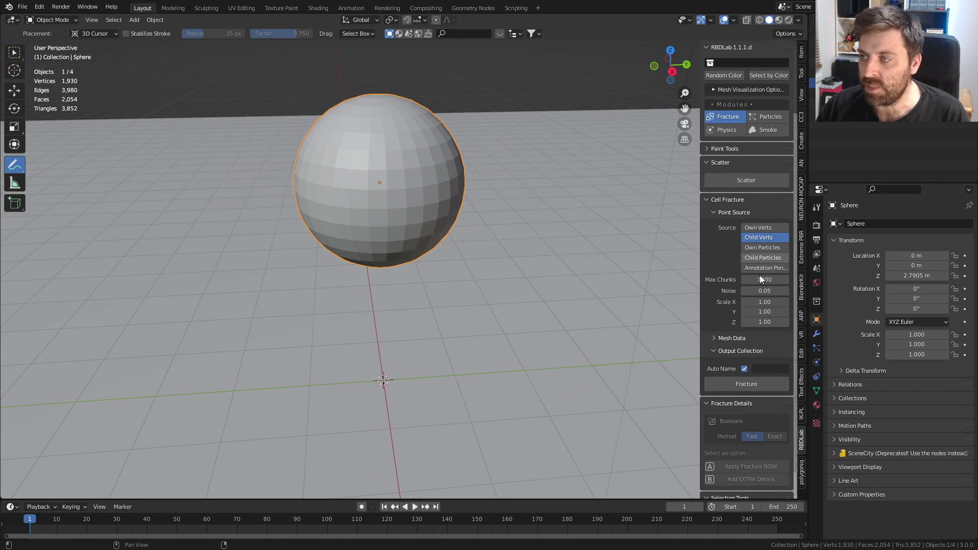
click(750, 386)
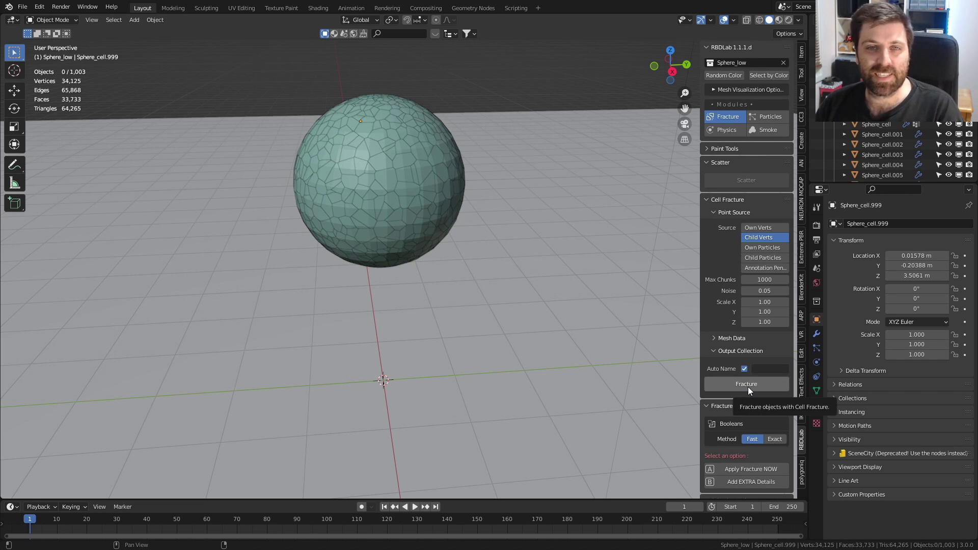
- Try moving a single chunk on the front of the fractured sphere
click(327, 175)
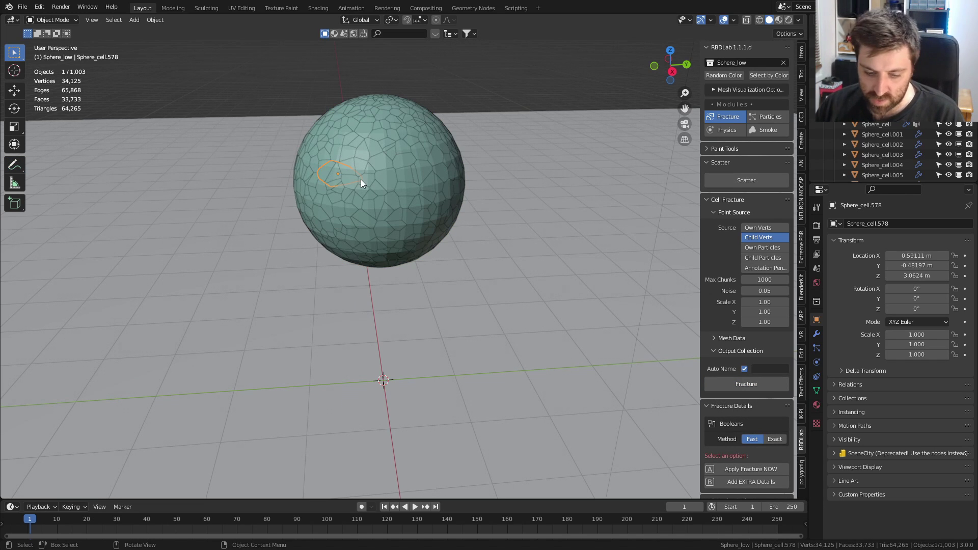
key(g)
click(378, 247)
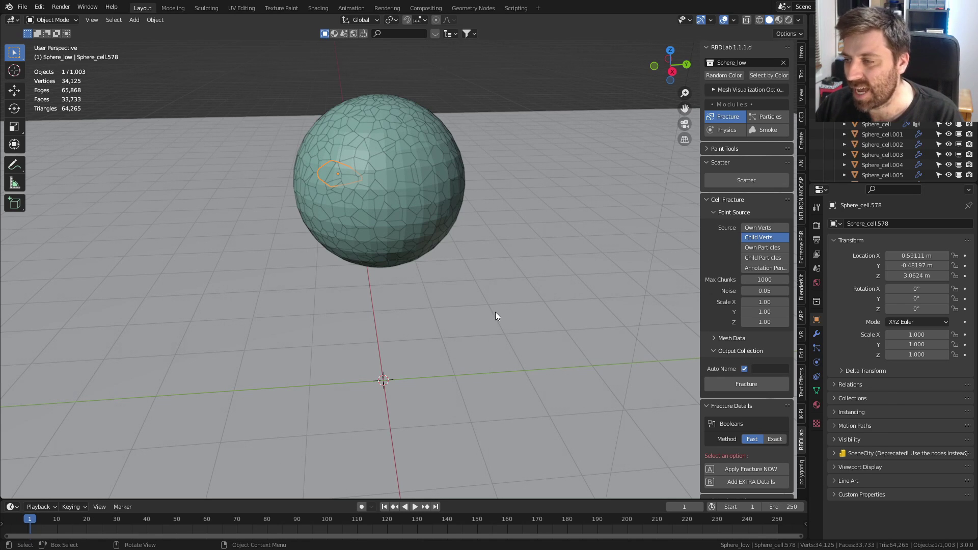
- Apply the fracture without extra details and add rigid bodies with the Concrete preset to the sphere's chunks
scroll(754, 395, down, 2)
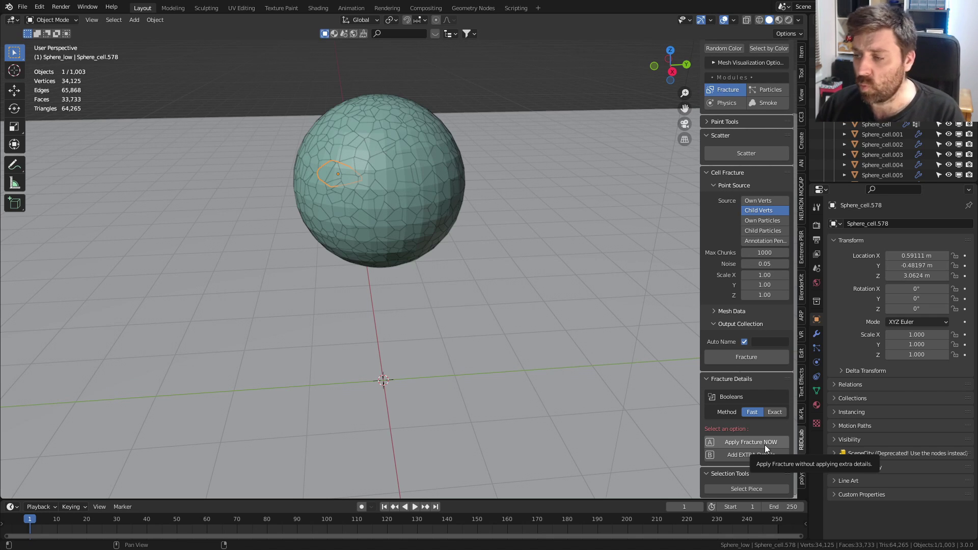
click(765, 445)
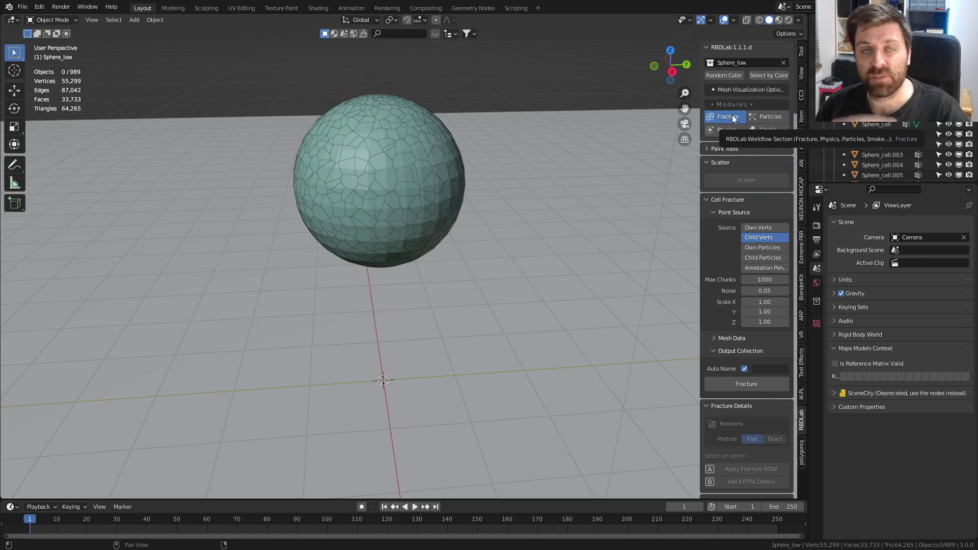
click(727, 131)
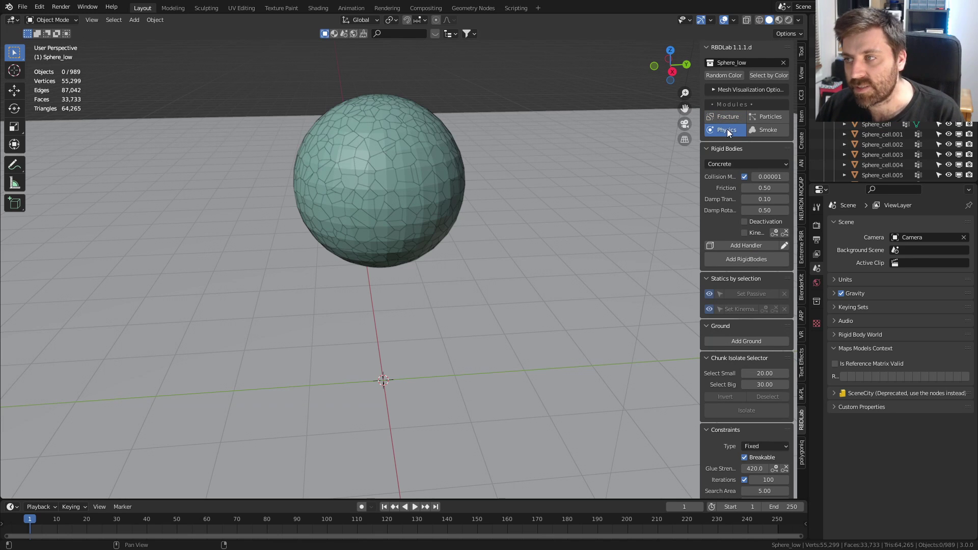
scroll(743, 218, down, 1)
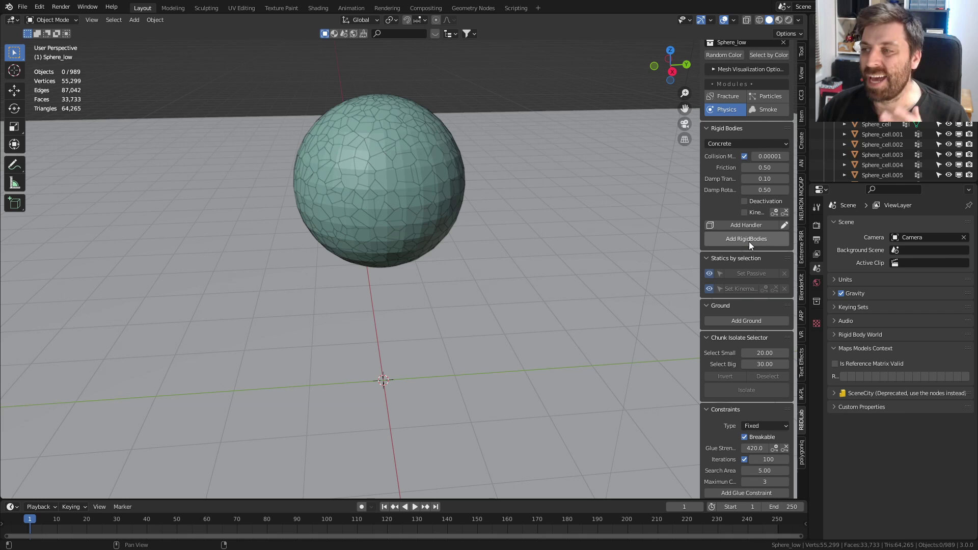
click(748, 240)
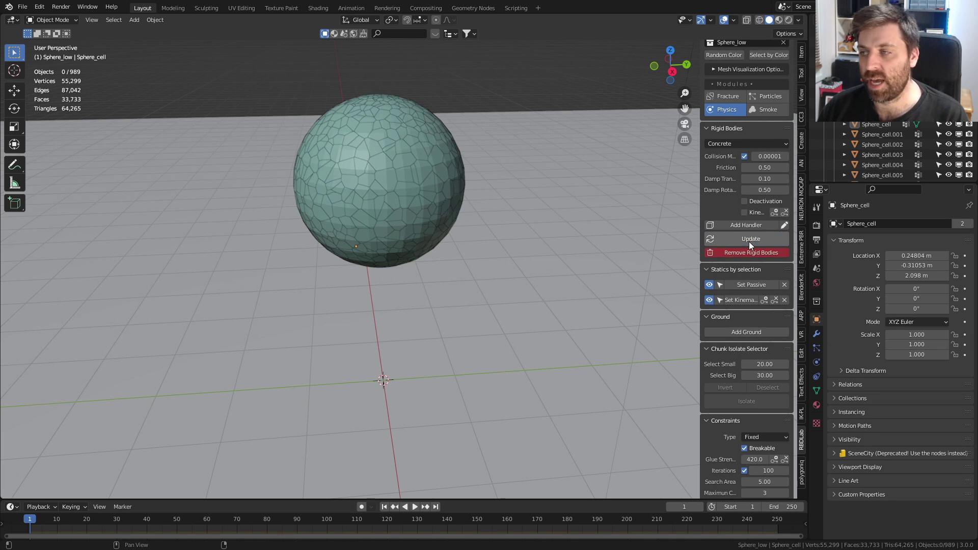
- Play the rigid body simulation from the first frame to check how the chunks fall, and stop playback
scroll(715, 354, down, 1)
click(417, 507)
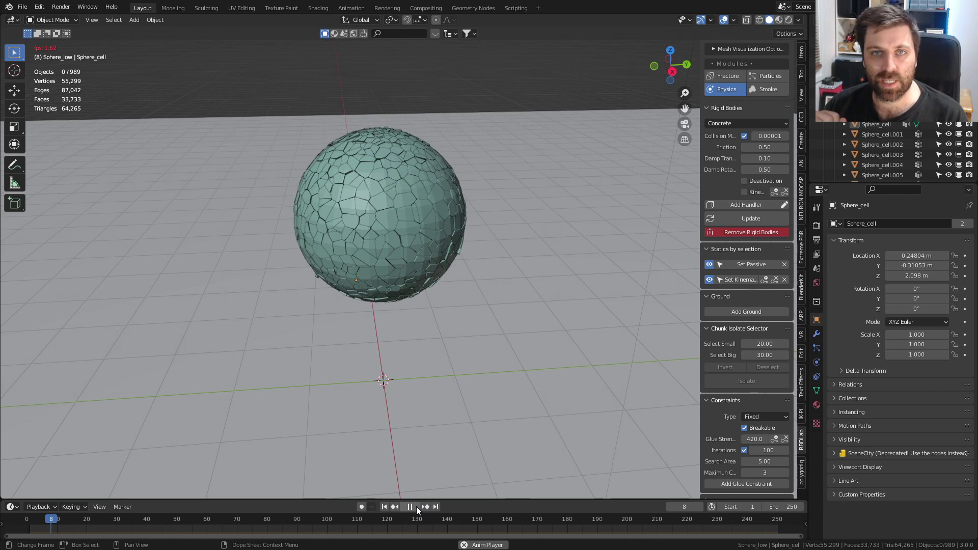
key(shift+Left)
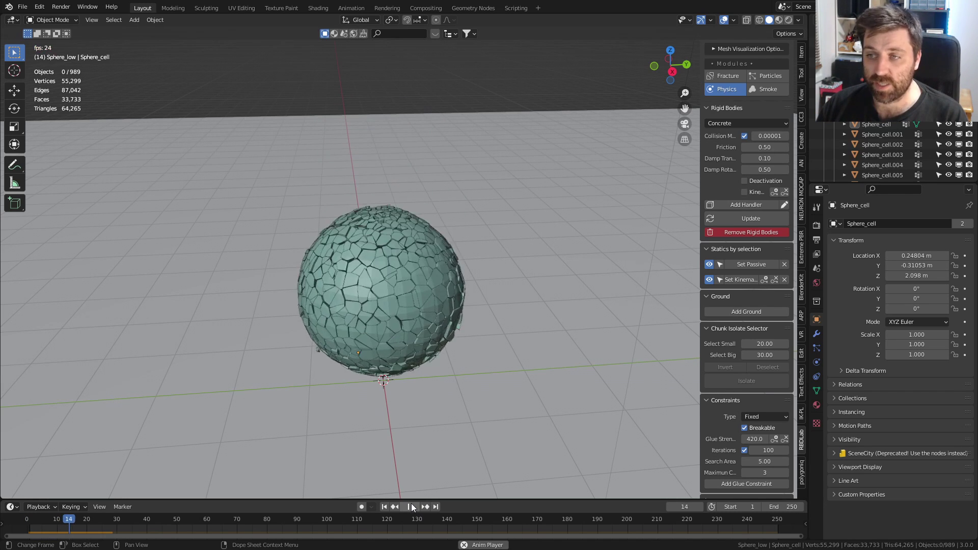
click(411, 503)
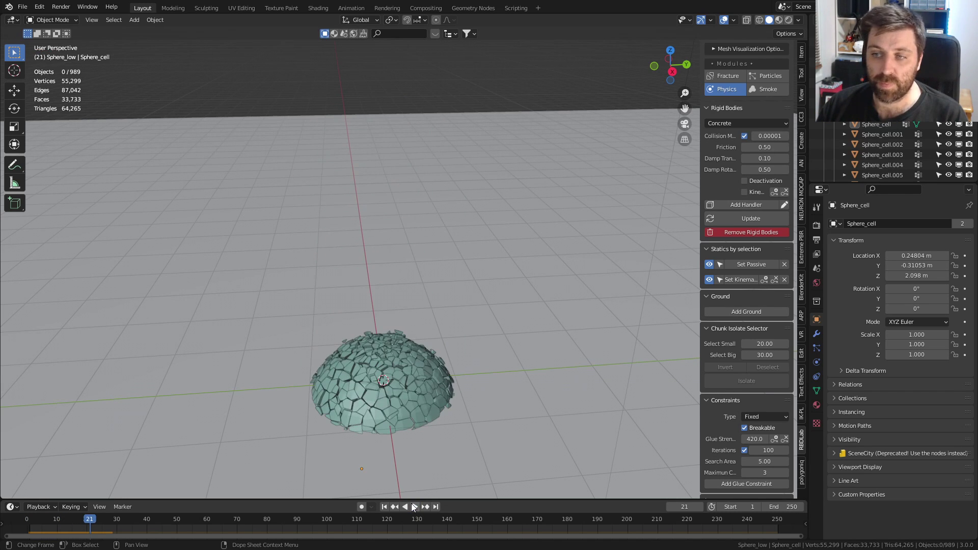
- Give the ground slab a rigid body of type Passive and return the timeline to the first frame
click(558, 232)
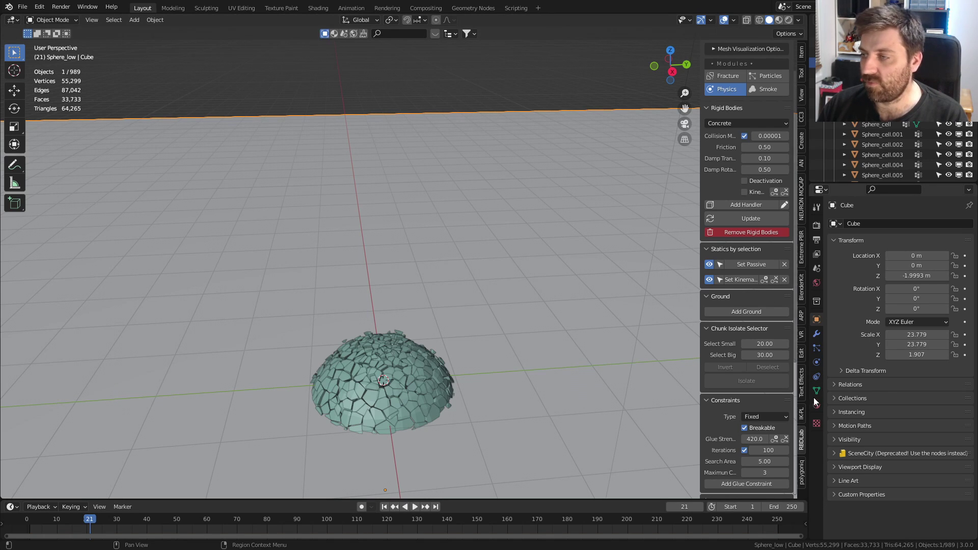
click(817, 334)
click(817, 361)
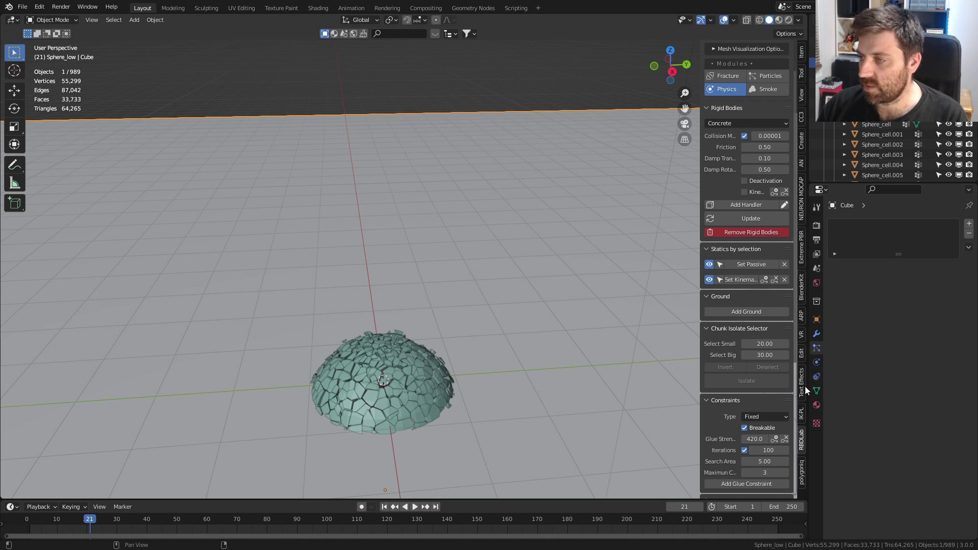
click(928, 244)
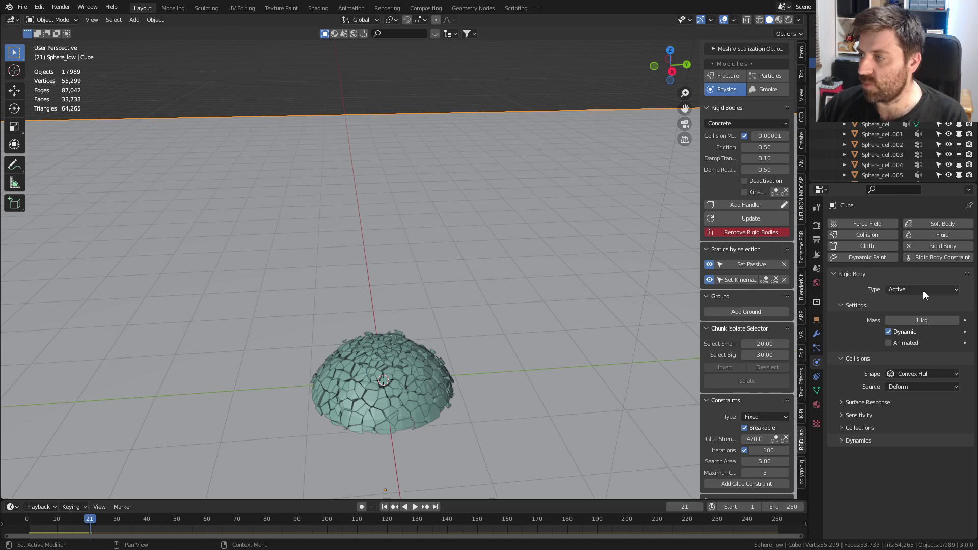
click(923, 290)
click(918, 313)
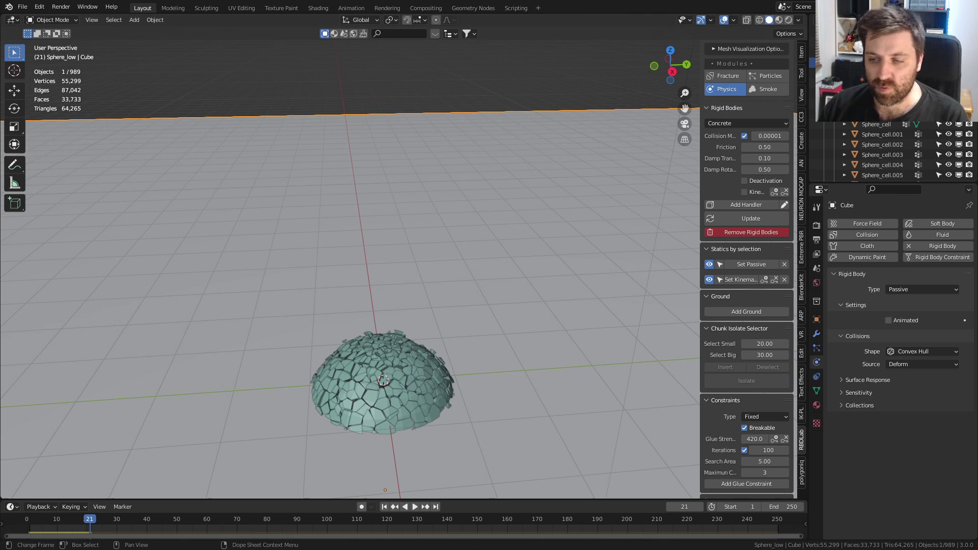
click(384, 507)
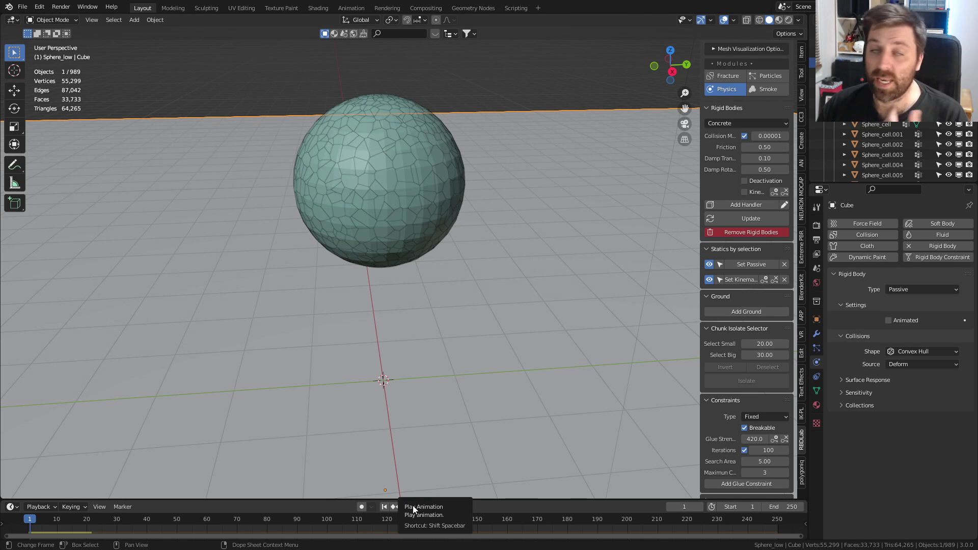
- Play the simulation of the sphere falling on the passive ground, and scrub the timeline back to frame 4
click(414, 507)
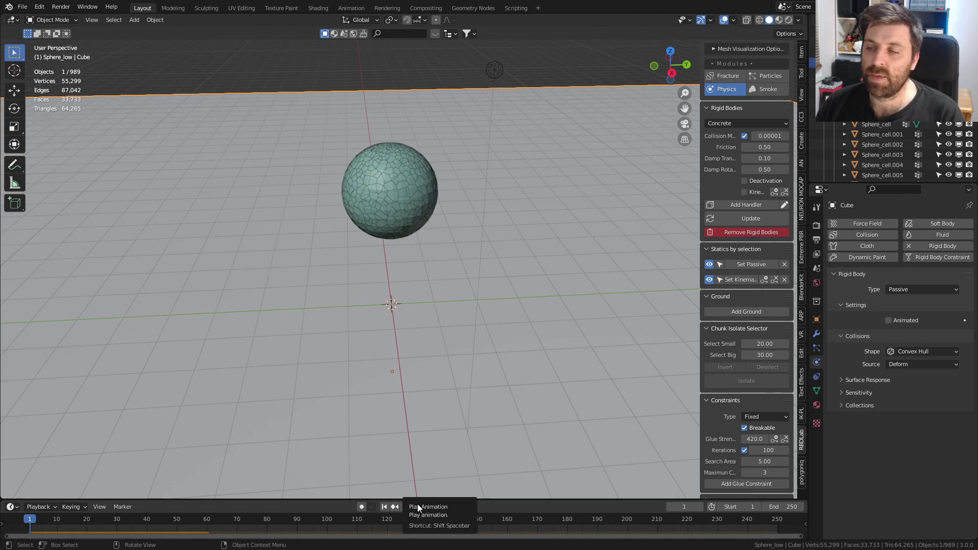
click(410, 507)
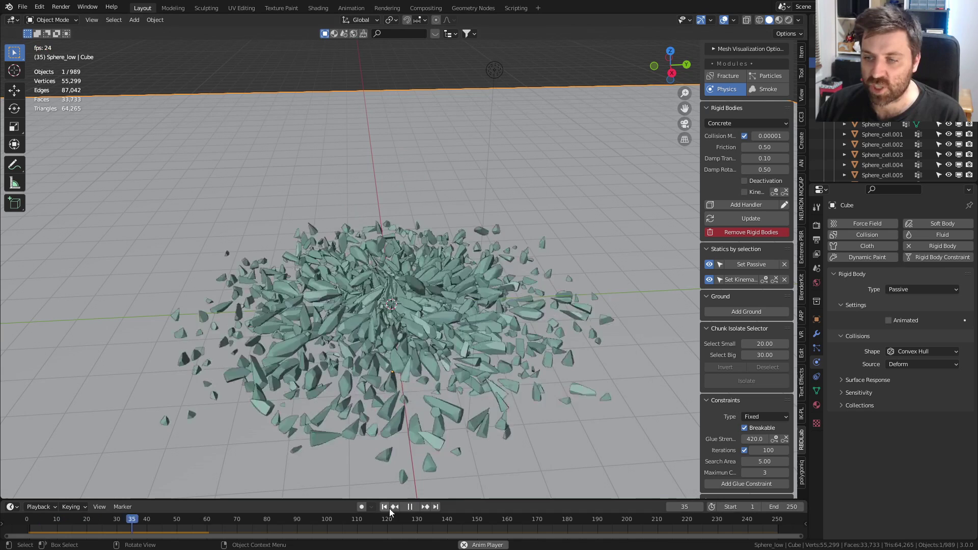
mouse_move(72, 519)
mouse_down()
mouse_move(36, 518)
mouse_move(69, 519)
mouse_up()
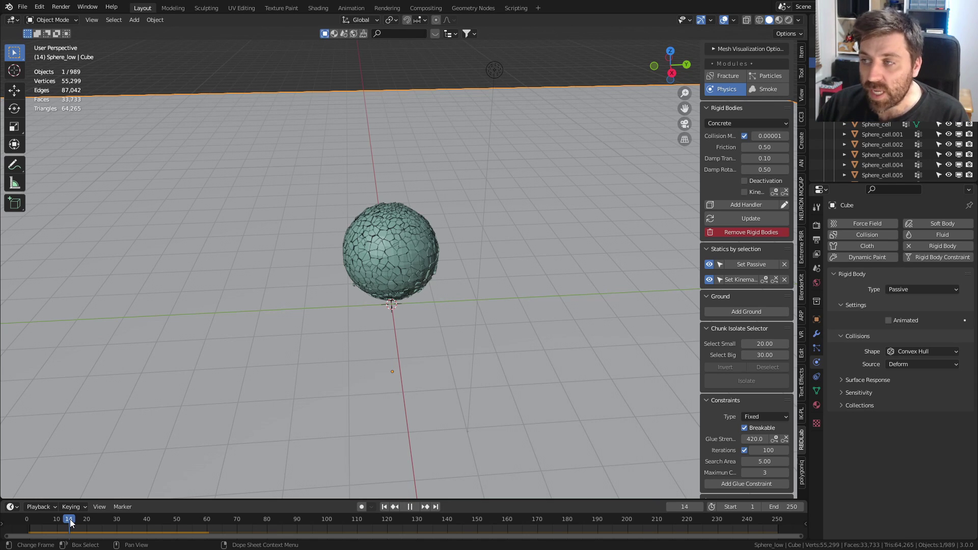
drag(70, 518, 39, 519)
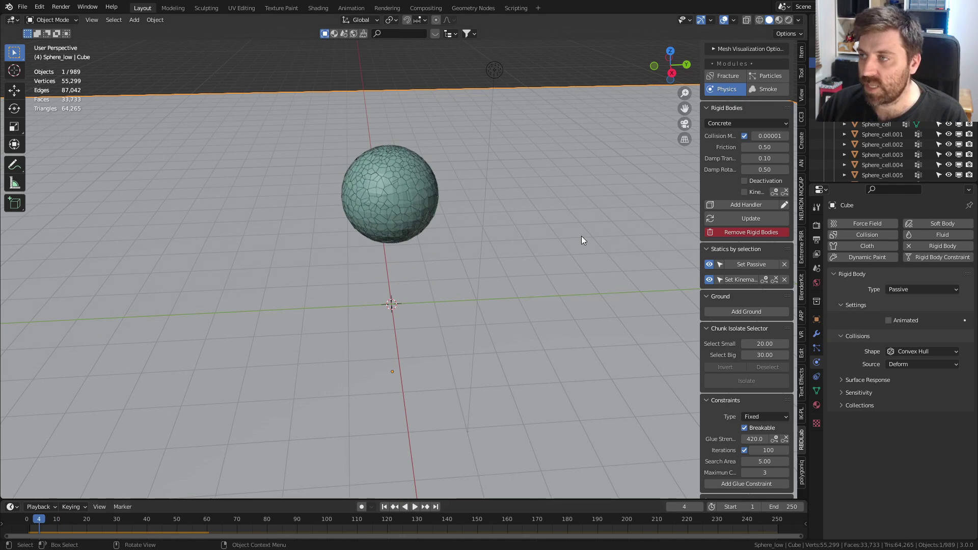
- Enable Deactivation for the chunks' rigid bodies, update them, and play the simulation to check the sphere
click(744, 181)
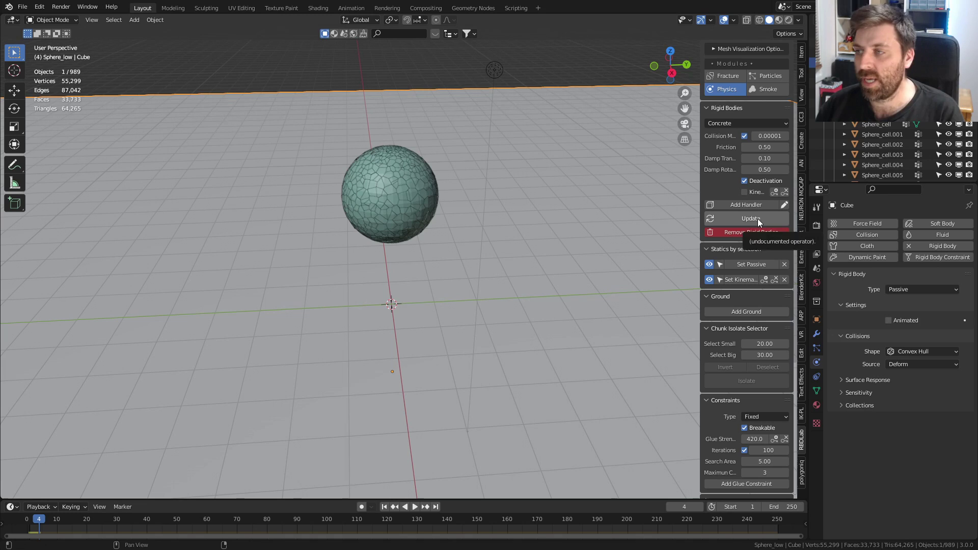
click(757, 219)
click(414, 507)
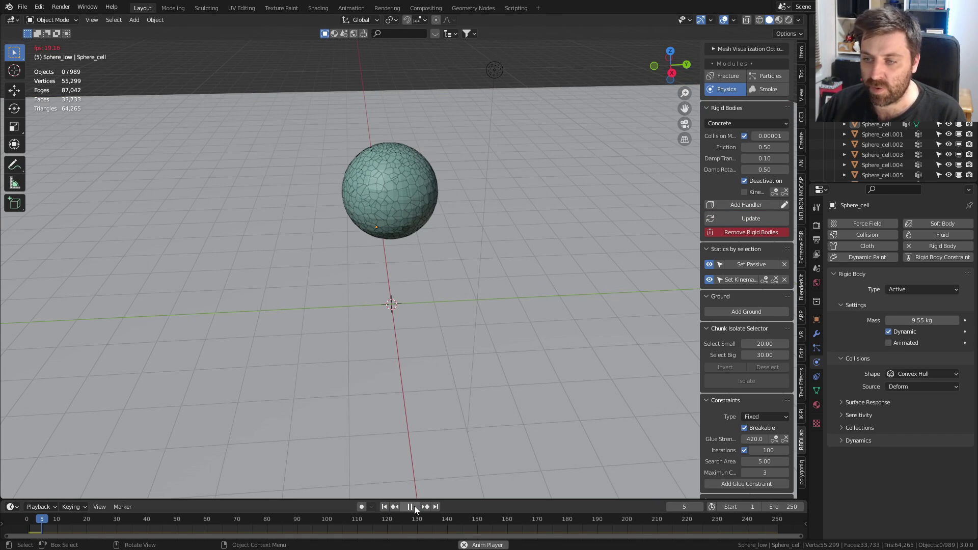
click(414, 506)
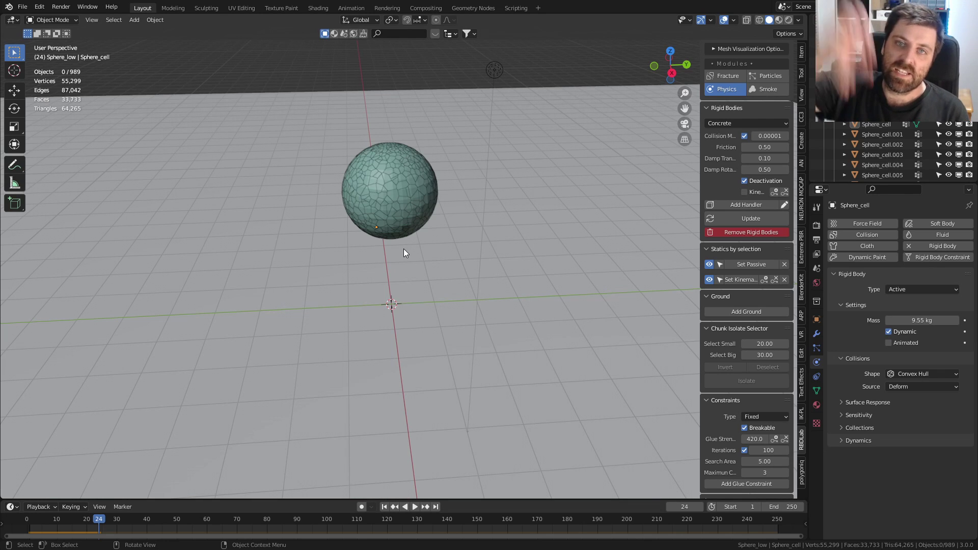
- Add a UV sphere at the 3D cursor and scale it down to about half the fractured sphere's size
key(shift+a)
mouse_move(404, 249)
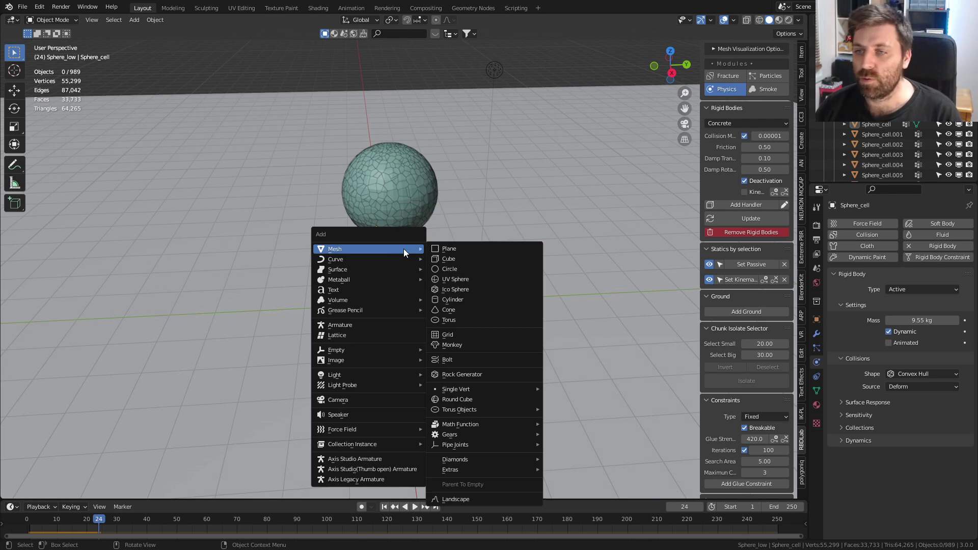
click(463, 284)
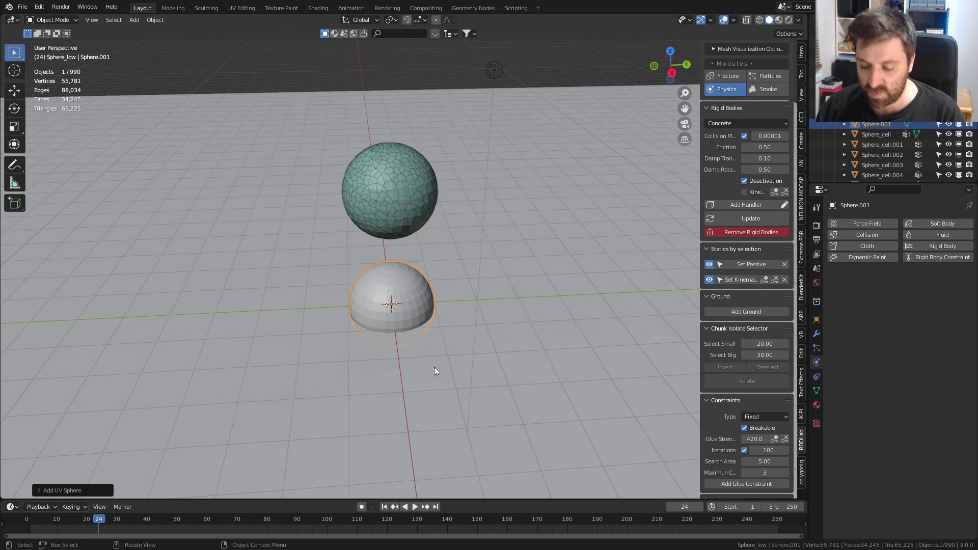
key(s)
click(427, 364)
- Move the new small sphere above the fractured sphere, slightly offset along the X axis
key(g)
click(418, 123)
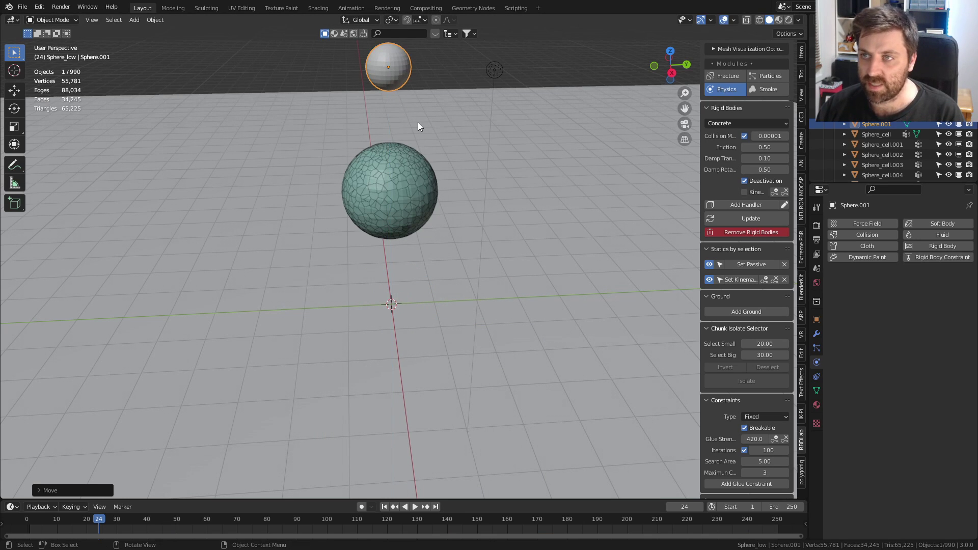
key(g)
key(x)
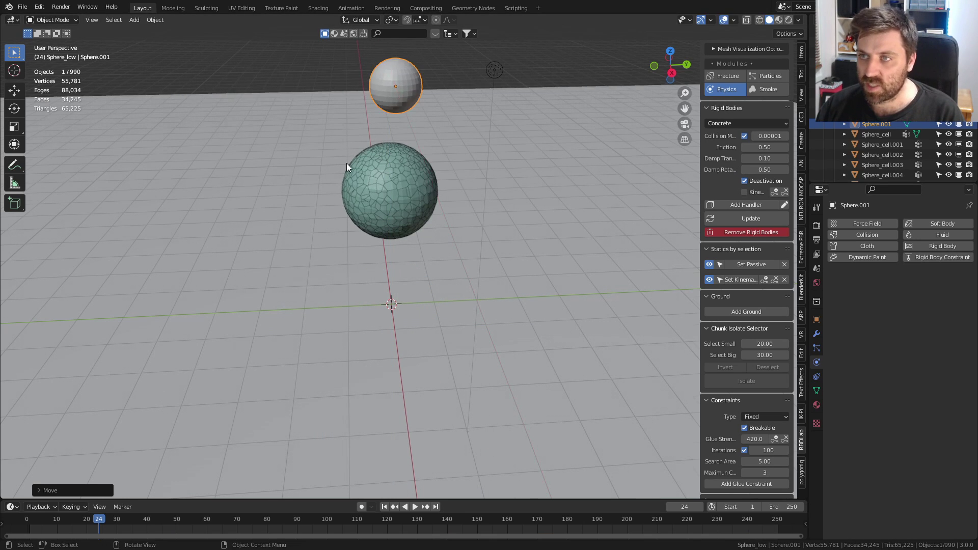
middle_drag(346, 163, 463, 158)
click(573, 169)
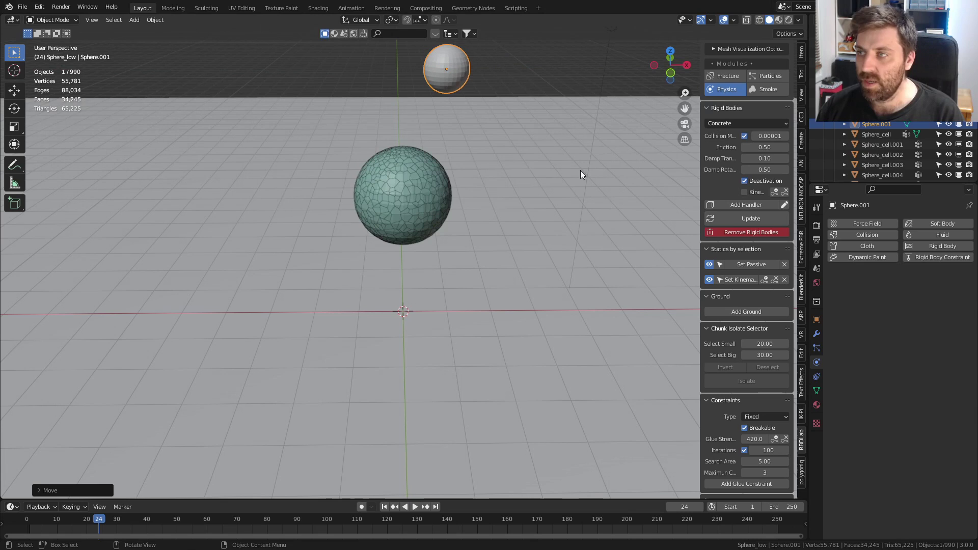
- Give the small sphere an Active rigid body with a mass of 1000 kg and move it to Collection
click(948, 247)
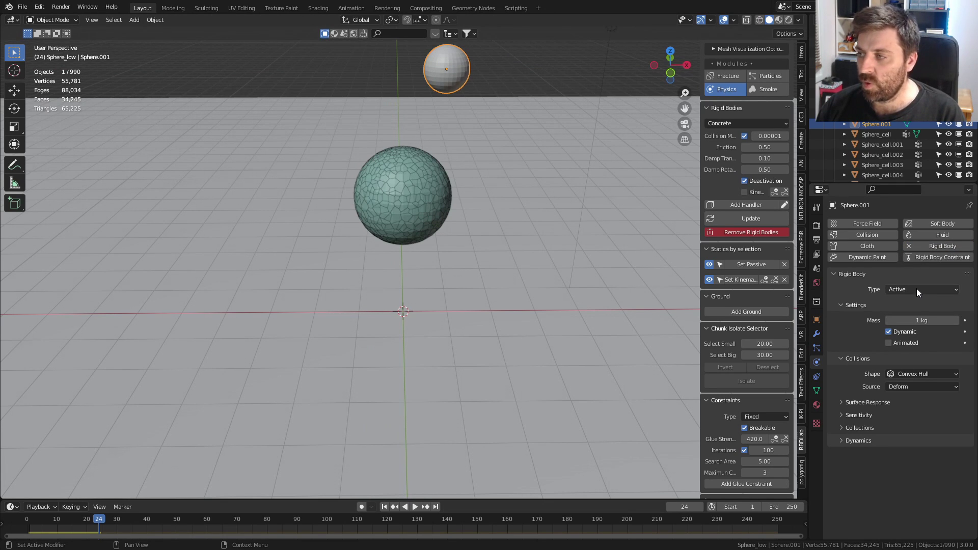
click(917, 321)
text(1000)
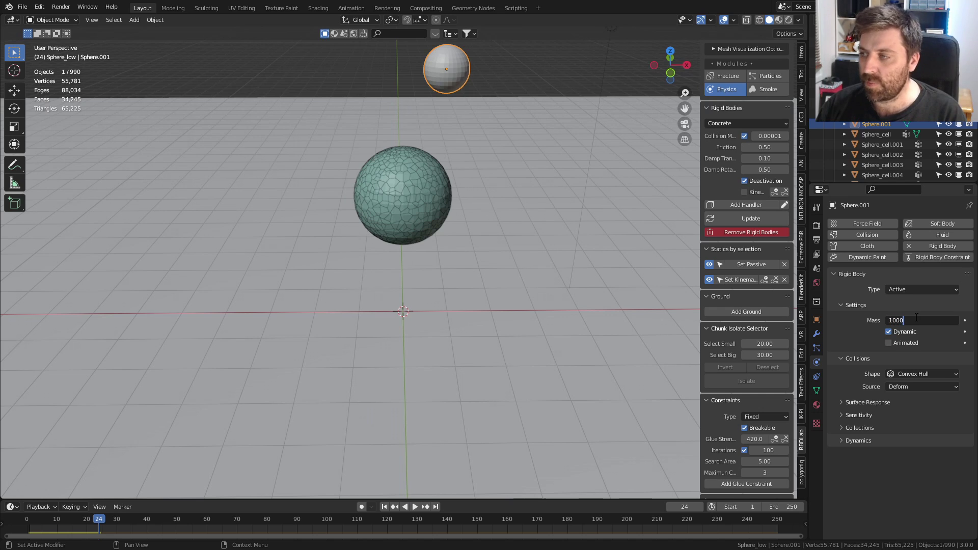
key(Return)
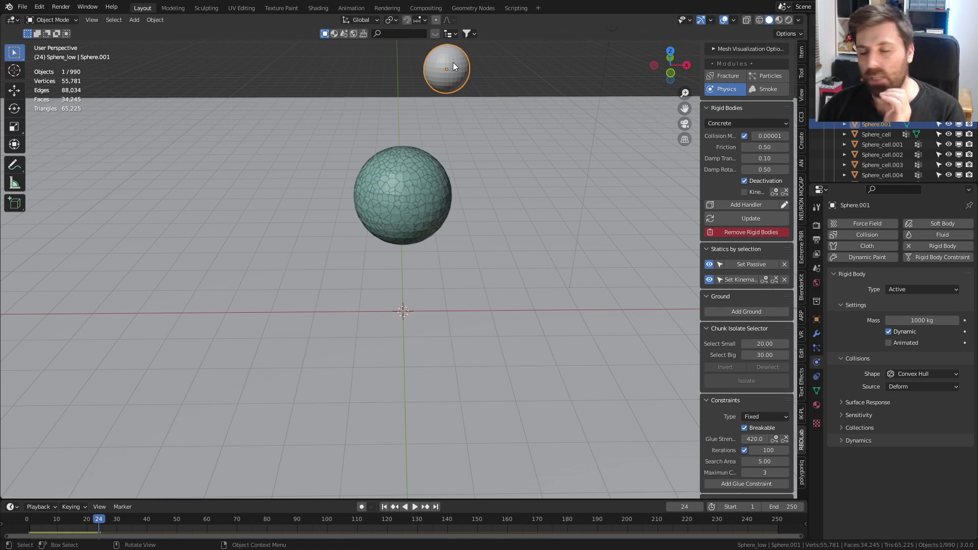
key(m)
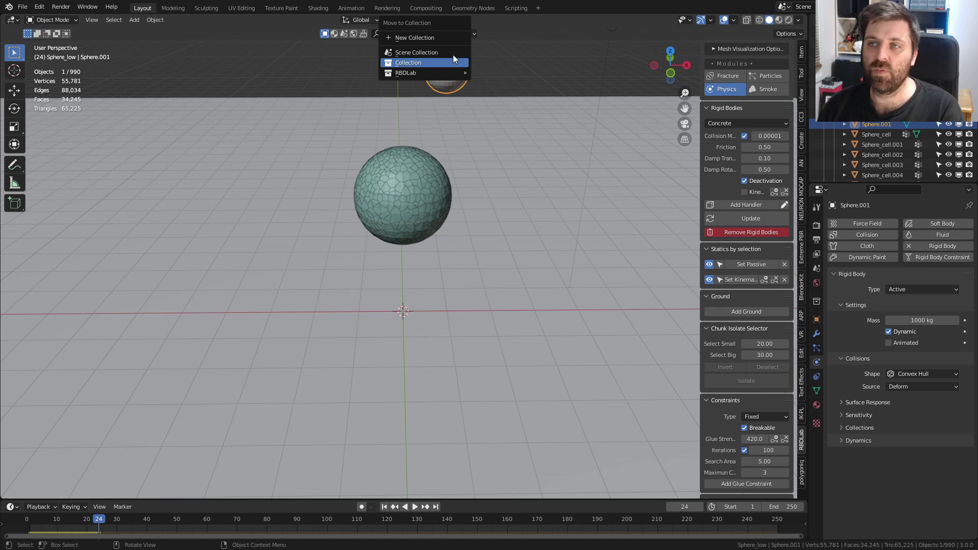
click(454, 63)
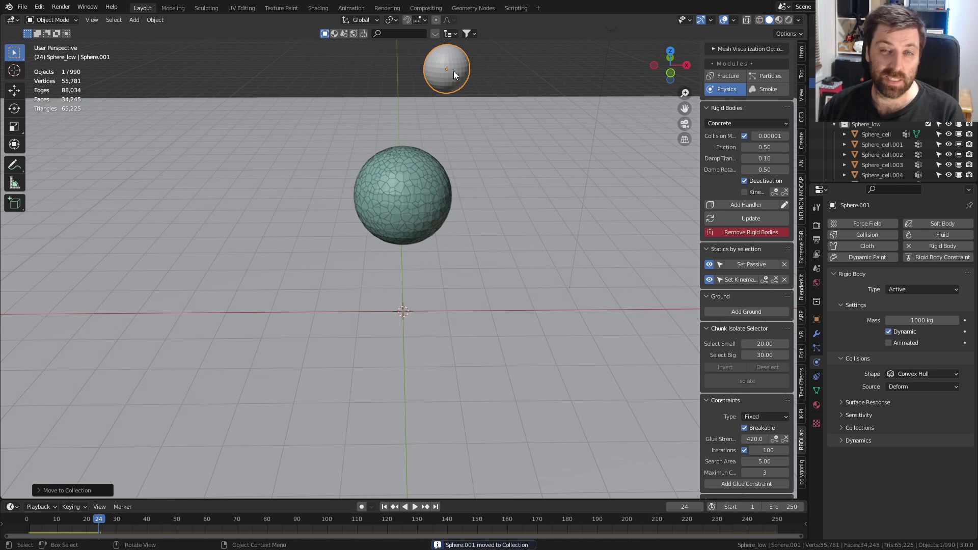
- Play the simulation from the first frame to check how the small sphere hits the chunks, and stop playback
click(384, 507)
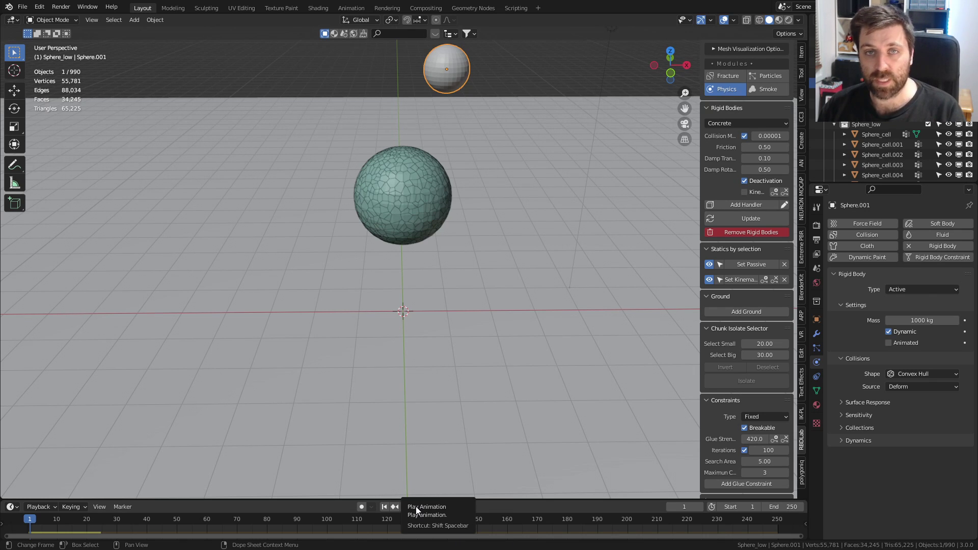
click(416, 507)
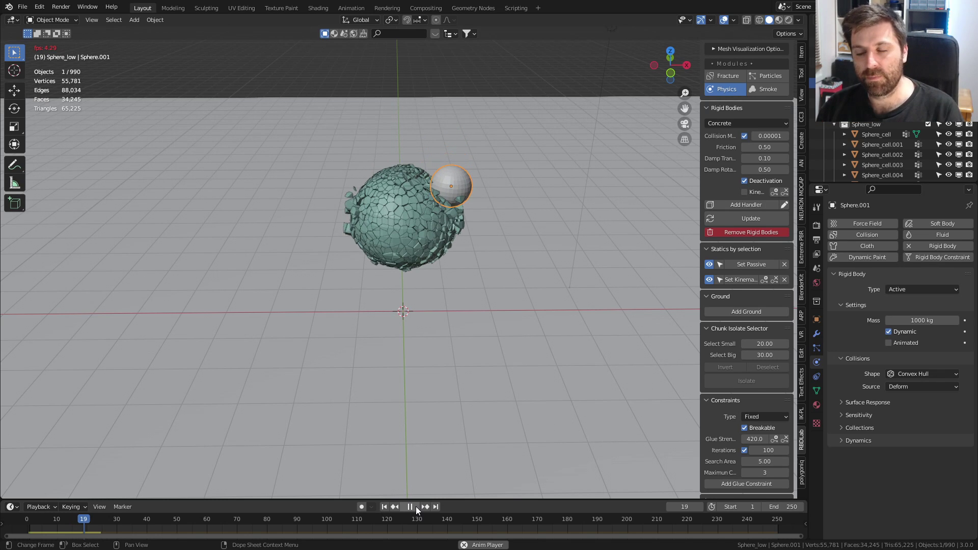
key(shift+Left)
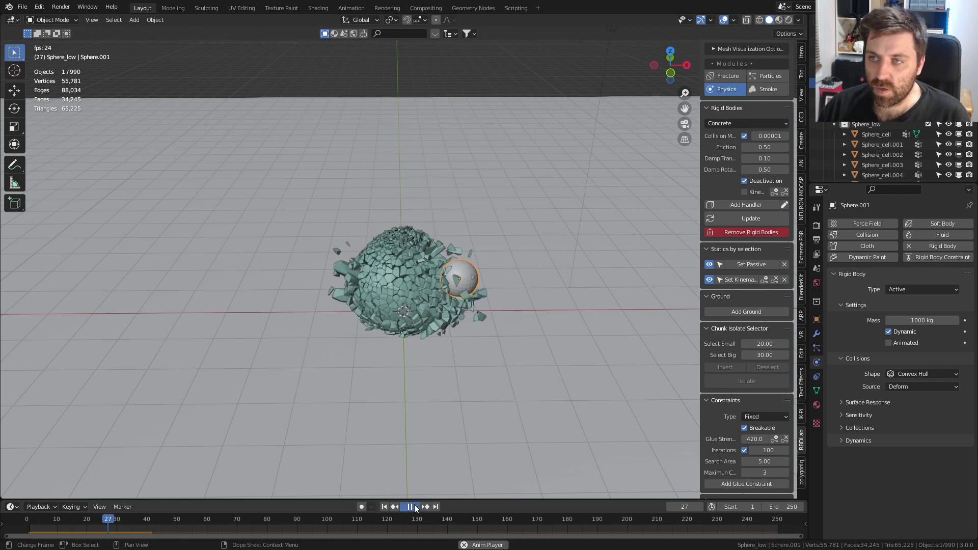
click(414, 507)
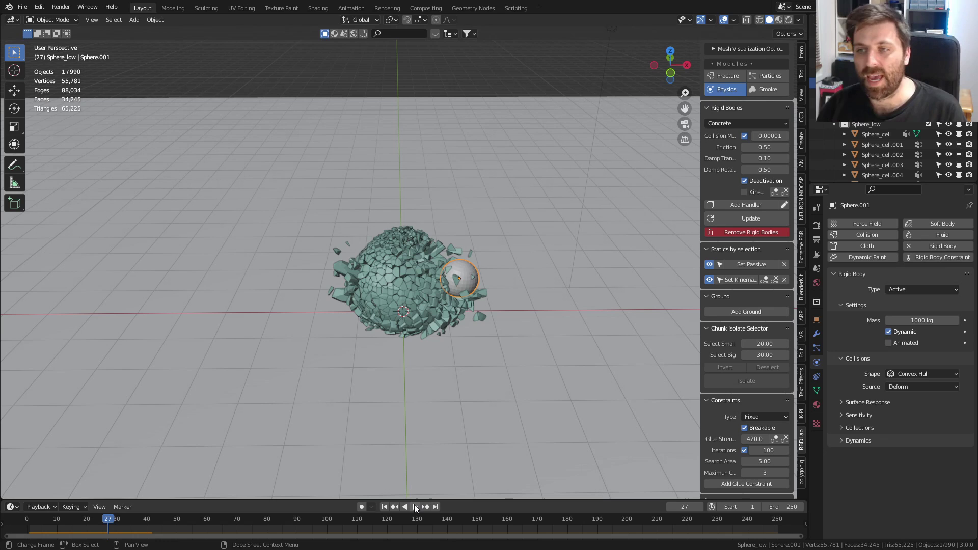
- Scrub the timeline back to frame 13 and set the small sphere's collision shape to Mesh
drag(108, 523, 67, 518)
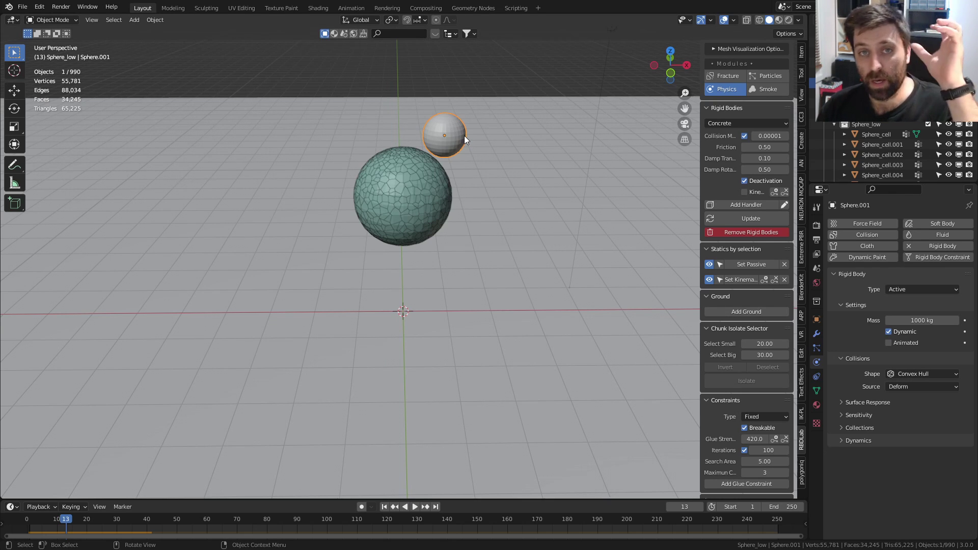
click(919, 375)
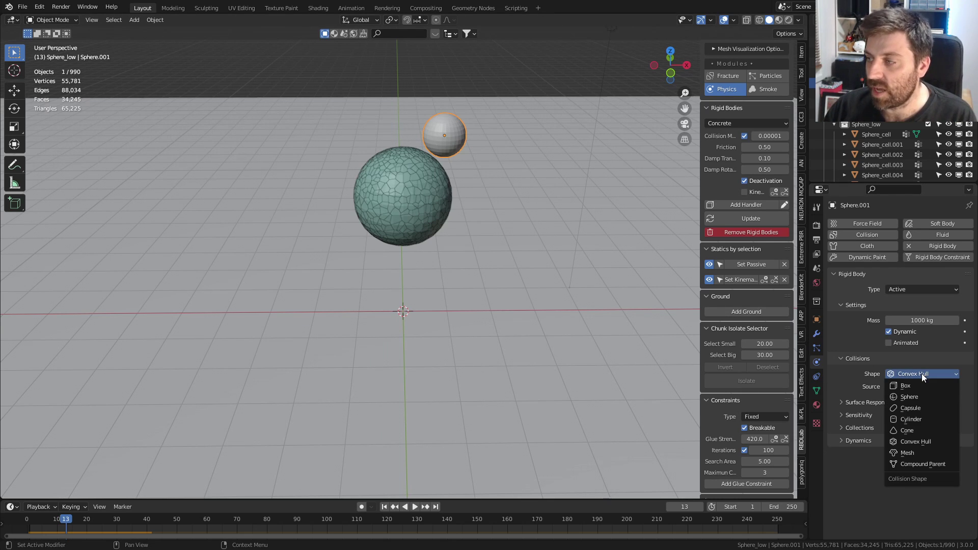
click(921, 453)
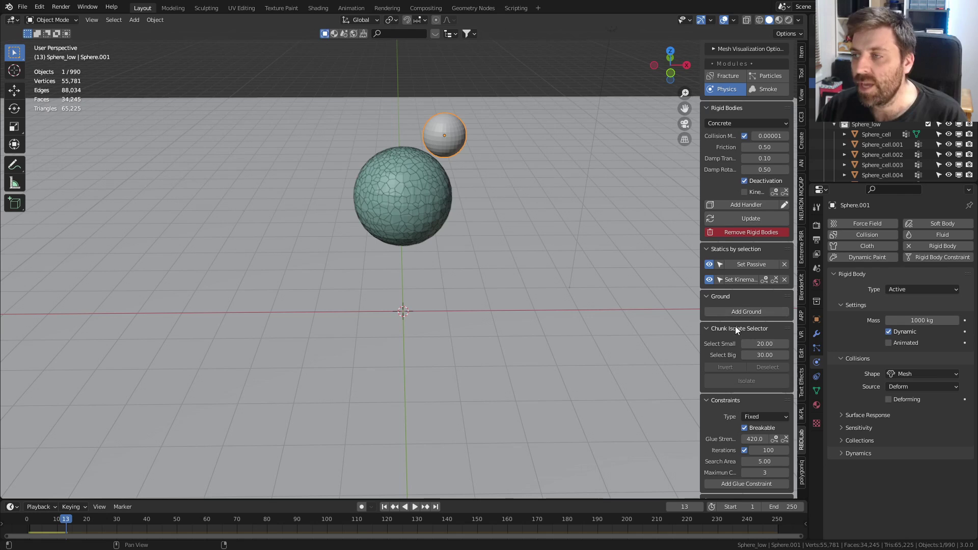
- Add breakable Fixed glue constraints between the fractured sphere's chunks and set the glue strength to 1
scroll(745, 357, down, 3)
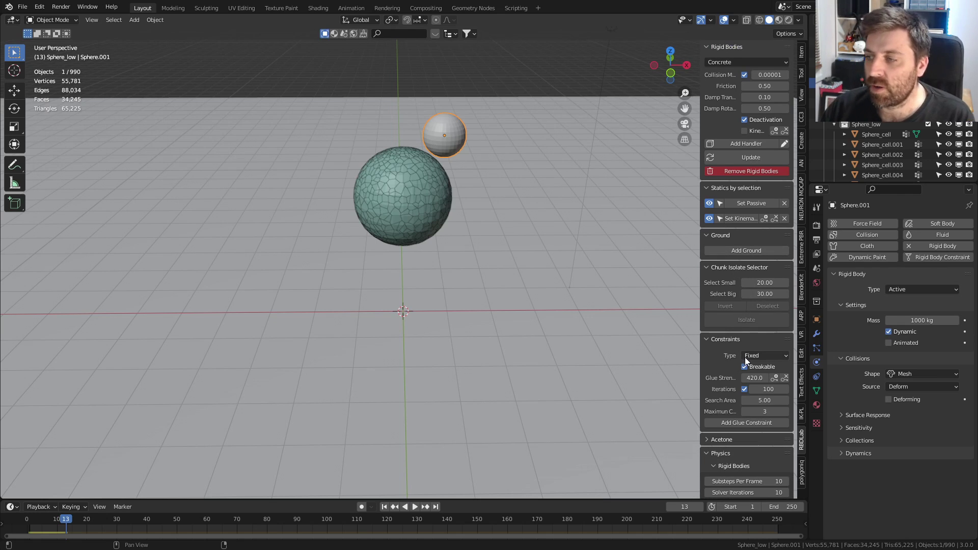
click(750, 423)
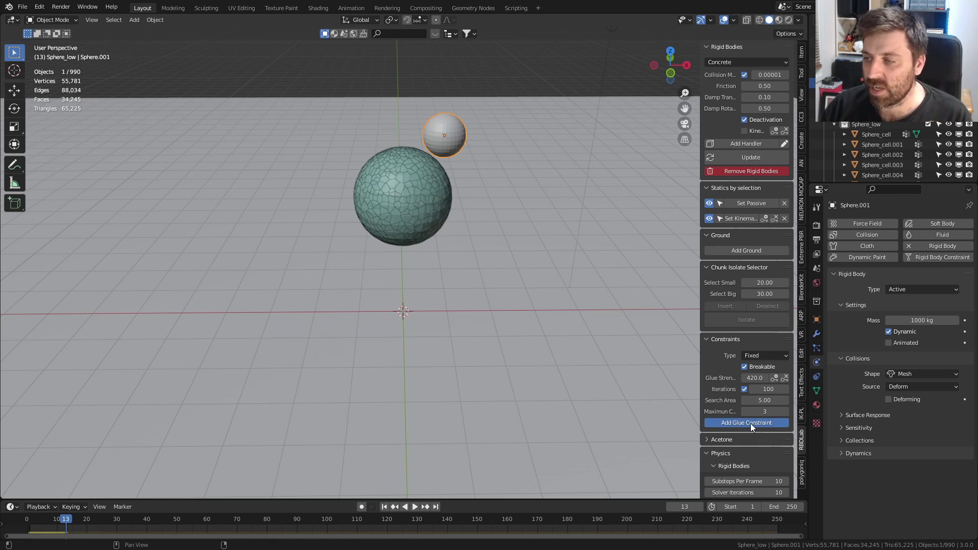
click(755, 377)
key(Escape)
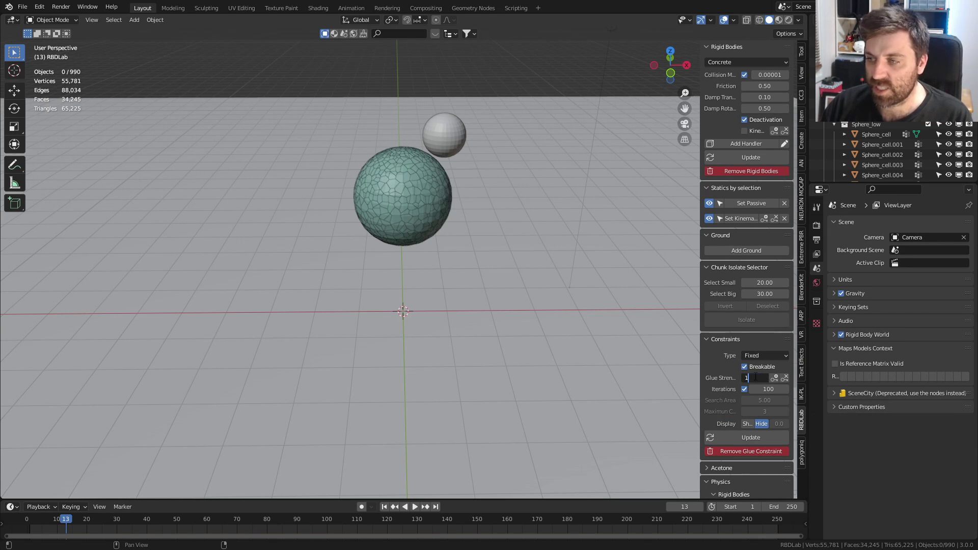
- Bake the rigid body simulation up to frame 150 and play it back to check the glued sphere
scroll(718, 409, up, 5)
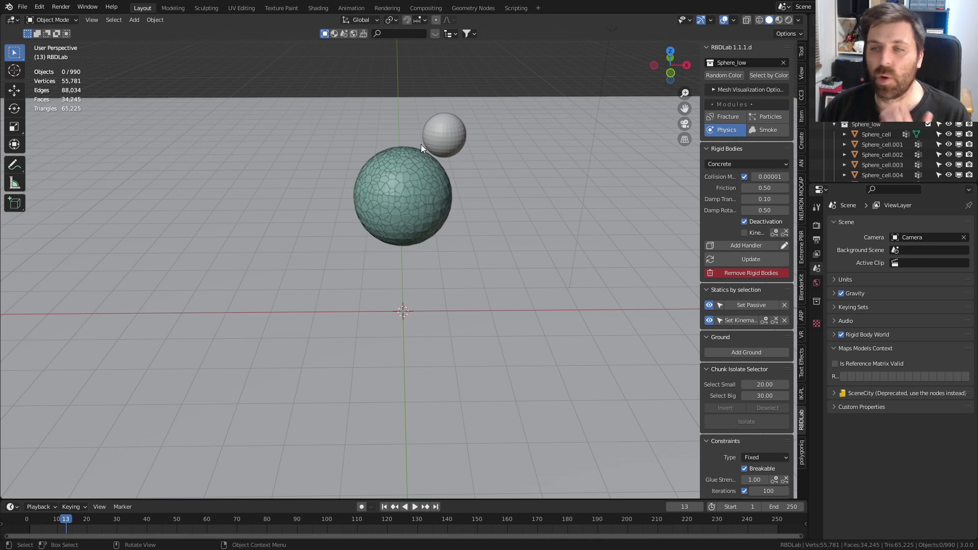
scroll(767, 306, down, 10)
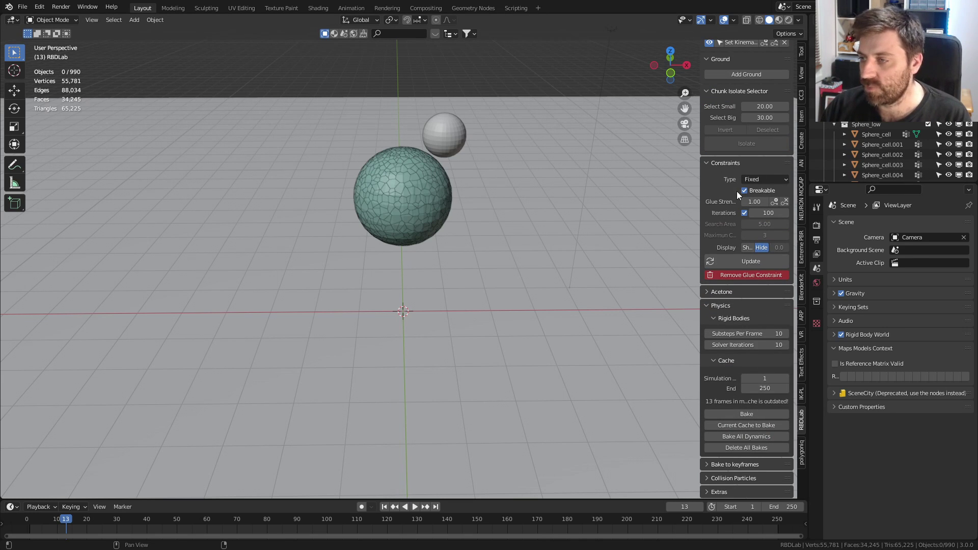
click(751, 414)
click(412, 507)
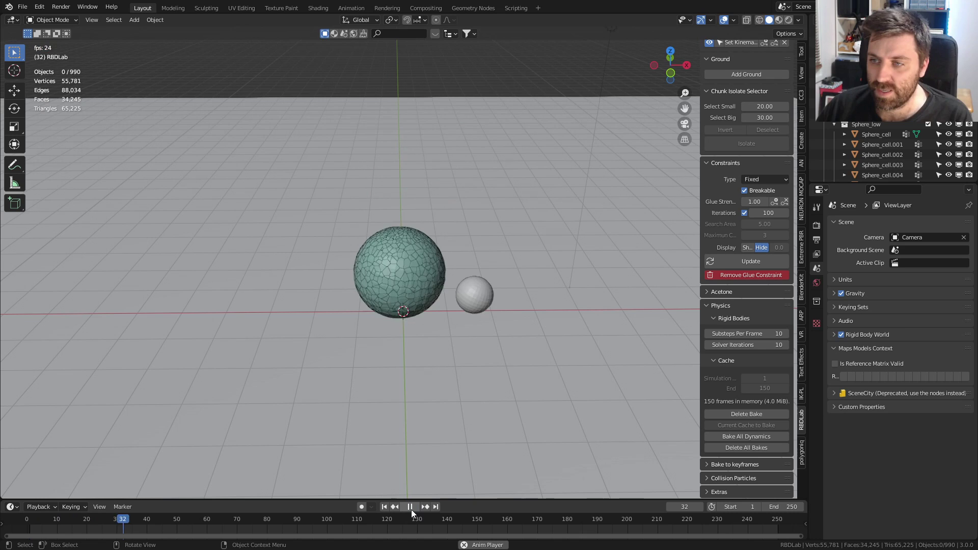
click(412, 508)
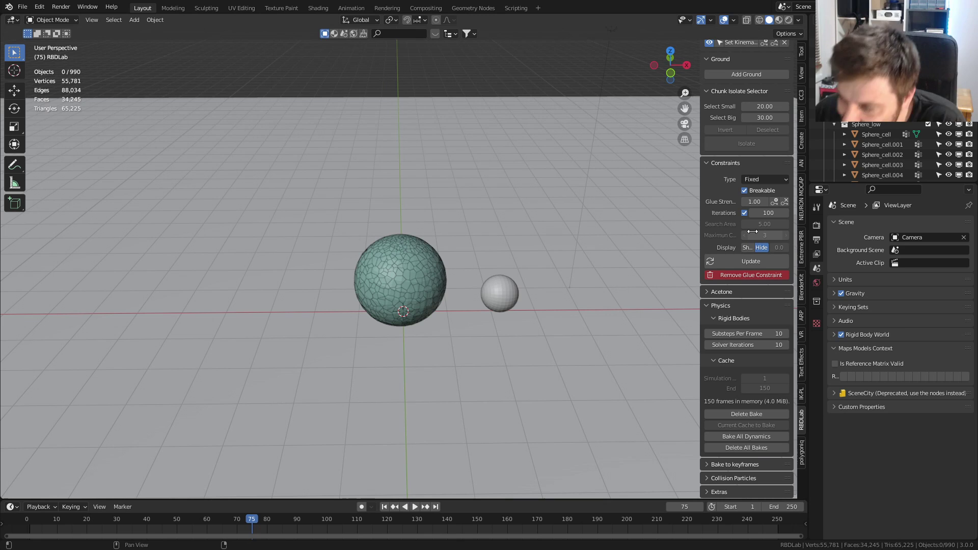
- Set the glue strength to 5, rebake the rigid body simulation, and play it from the first frame
drag(754, 206, 784, 206)
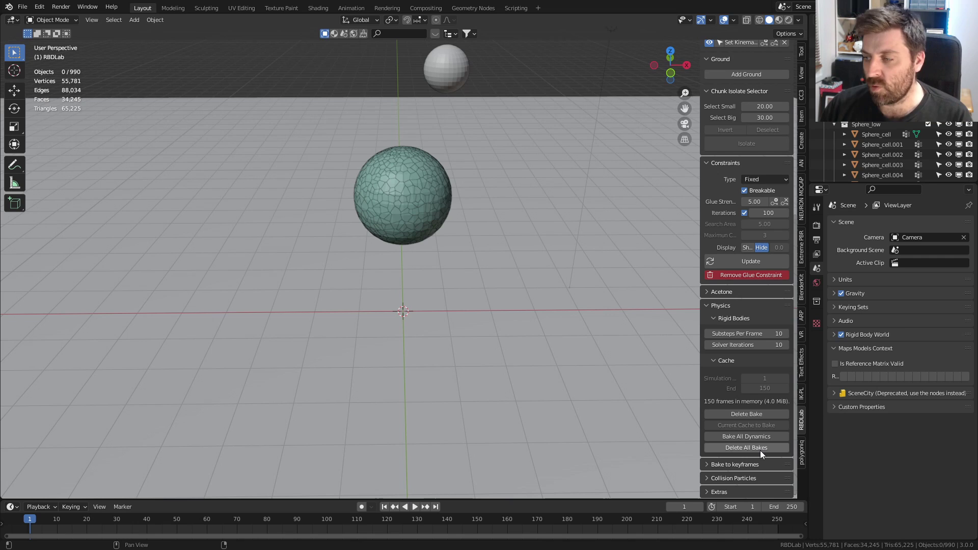
click(415, 506)
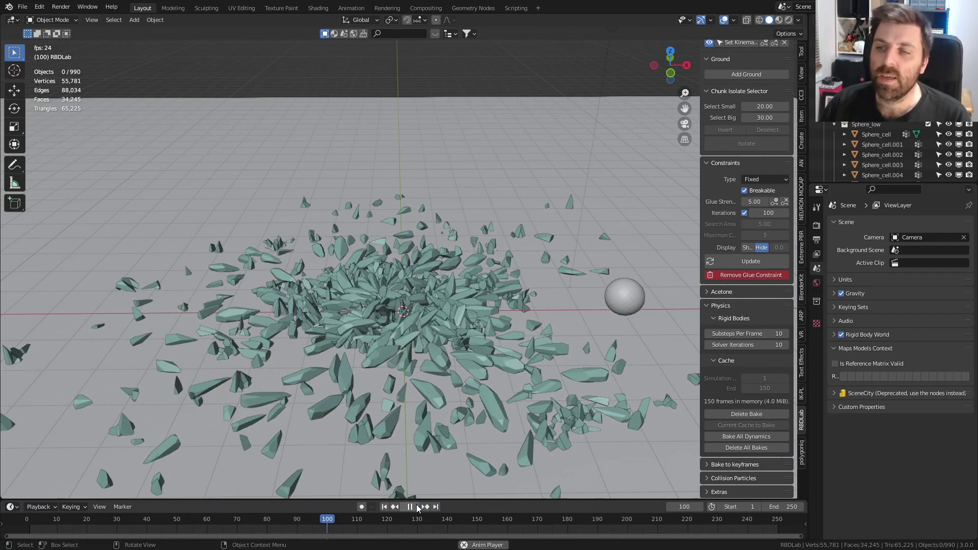
click(414, 507)
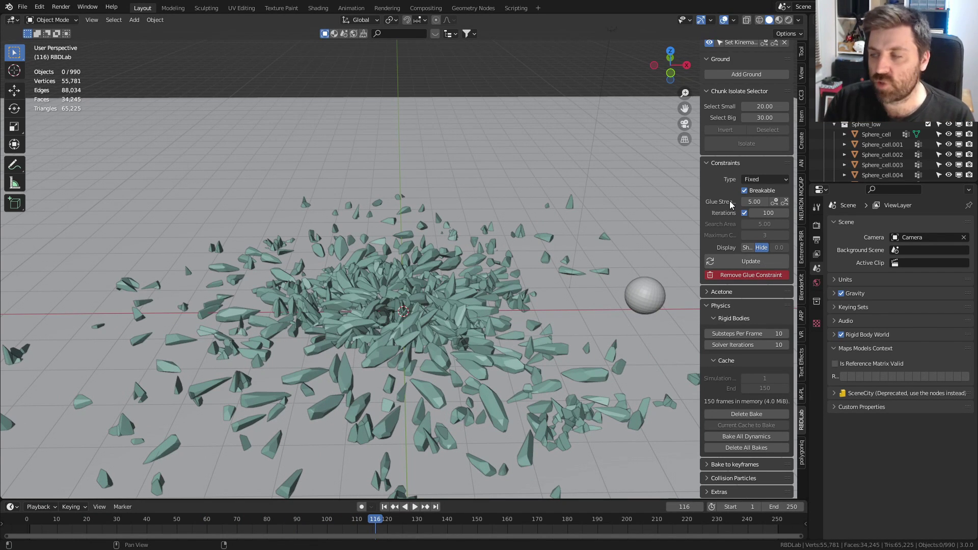
scroll(732, 203, up, 10)
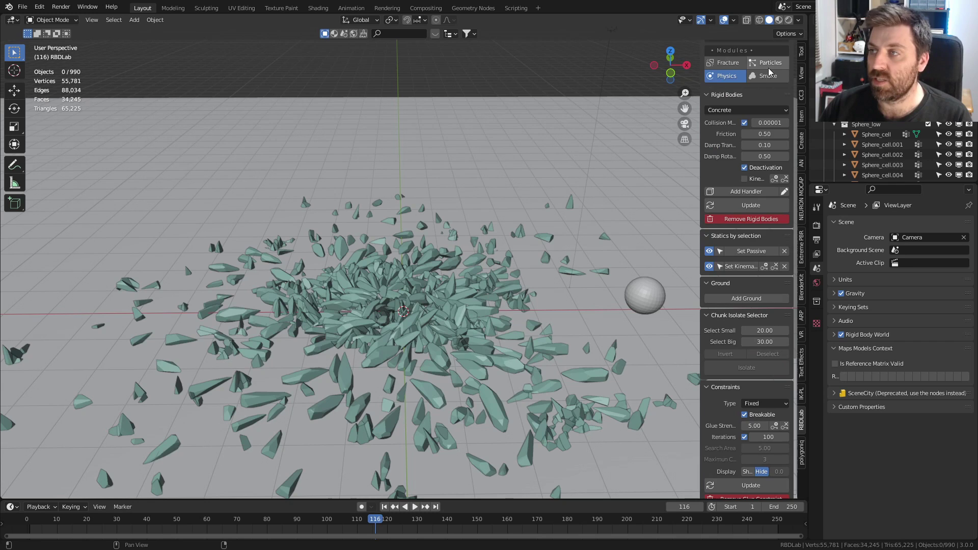
- Create debris particles on the fractured sphere's chunks, preview the playback, and remove the debris again
click(767, 63)
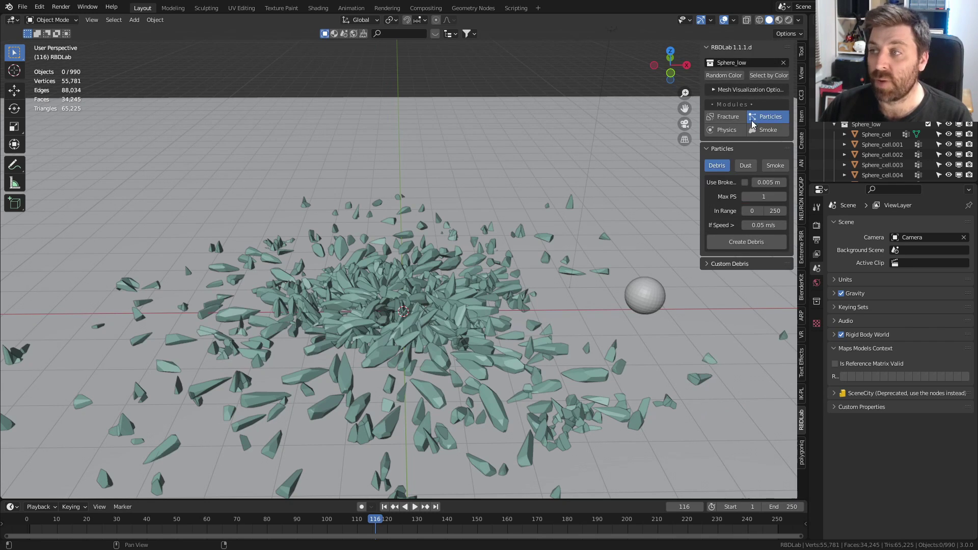
click(734, 245)
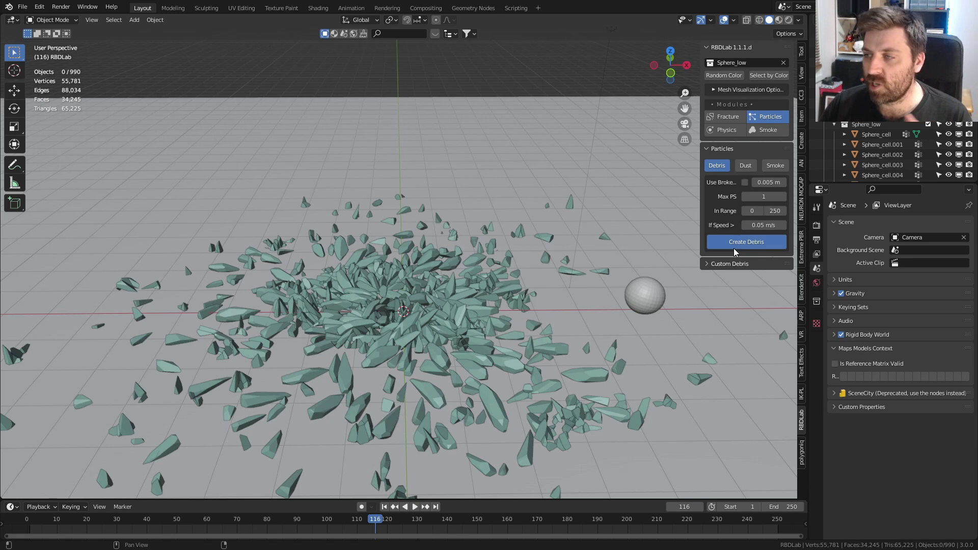
click(413, 506)
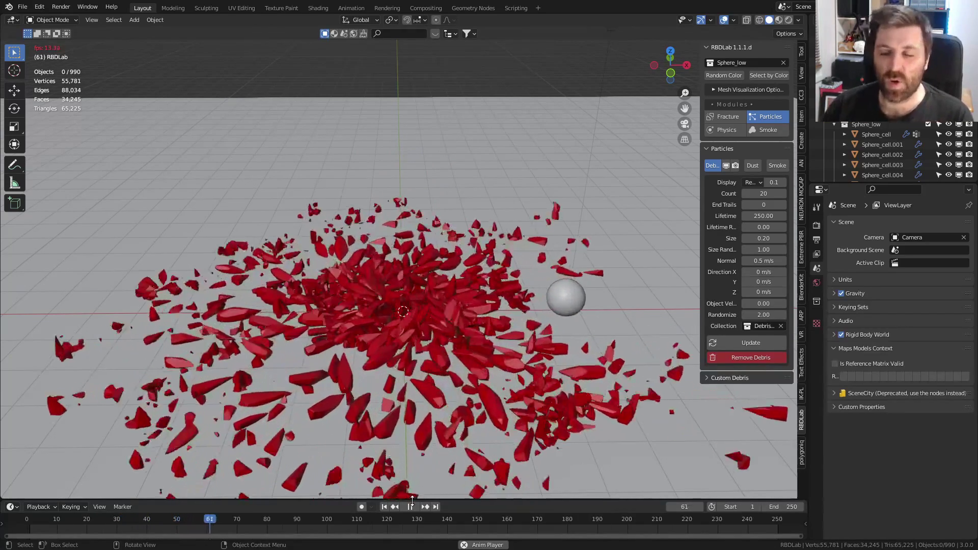
key(space)
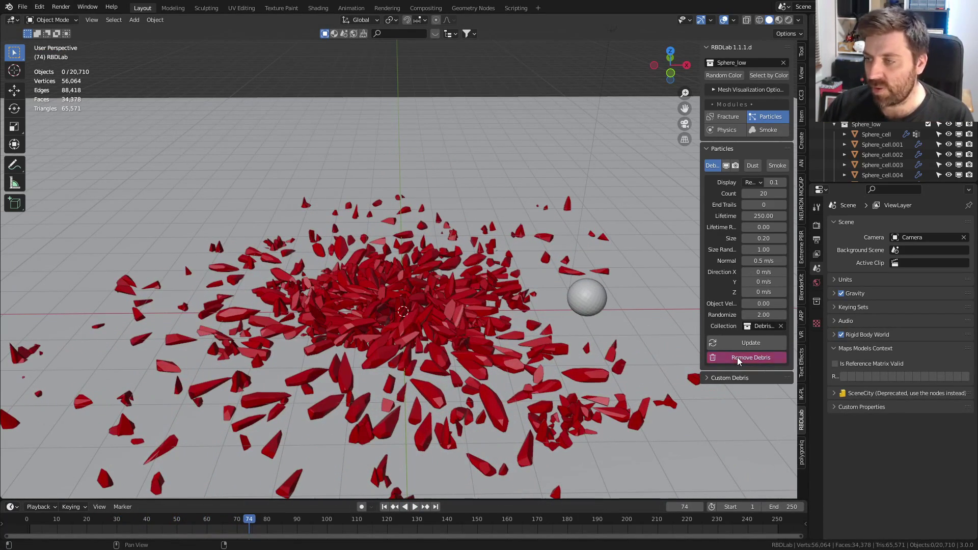
click(738, 357)
click(414, 507)
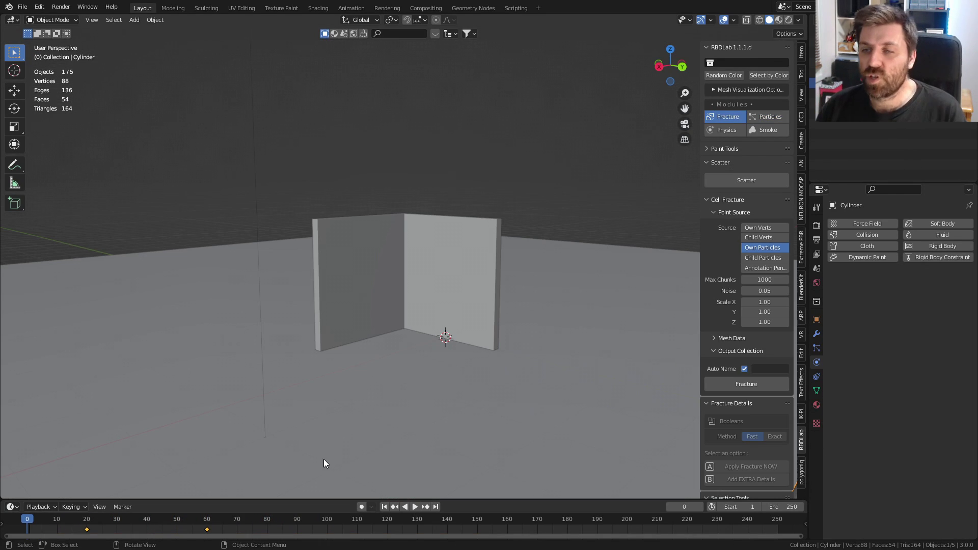
- Preview the cylinder's motion up to frame 41 and make it an active rigid body with Animated enabled
key(space)
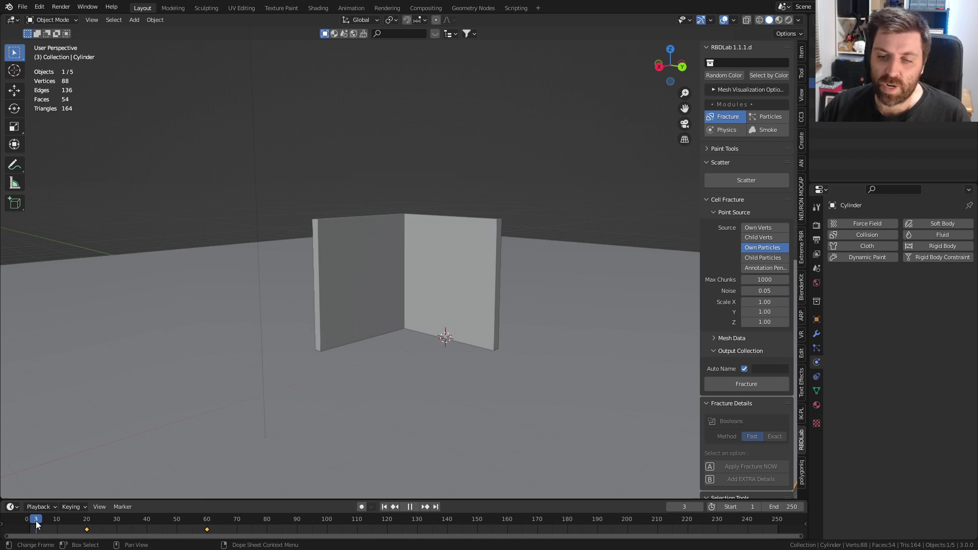
click(87, 523)
drag(88, 524, 151, 529)
key(space)
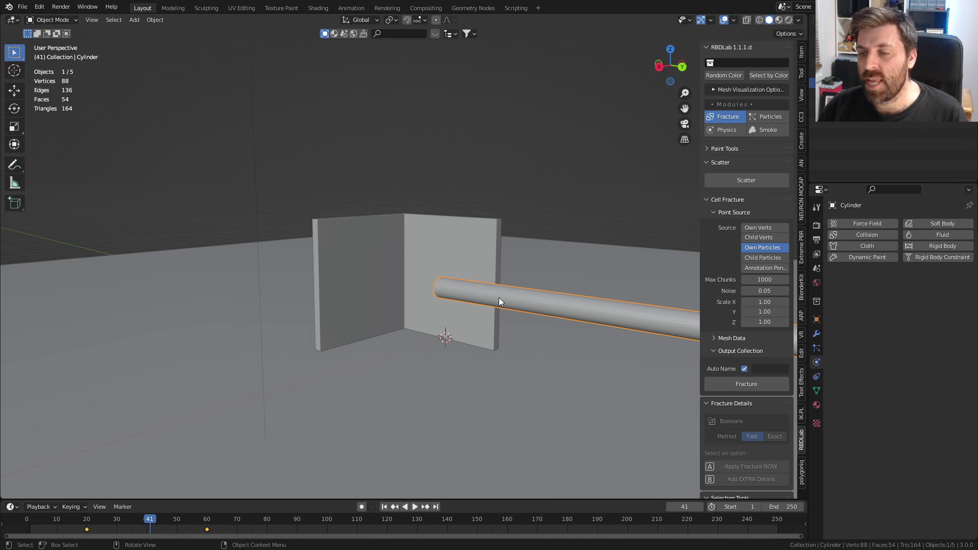
click(954, 245)
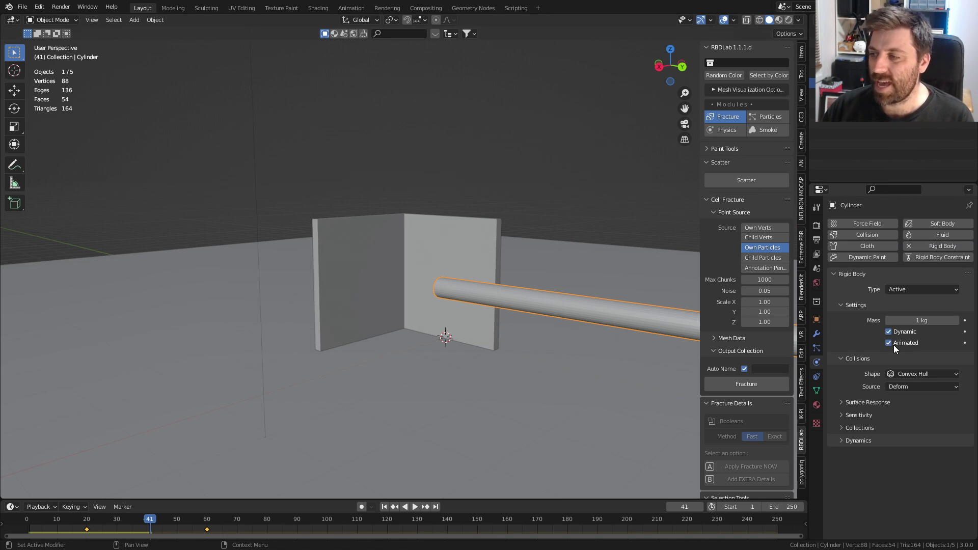
- Select the L-shaped wall and set its Cell Fracture point source to Annotation Pencil
click(487, 337)
middle_drag(487, 337, 531, 322)
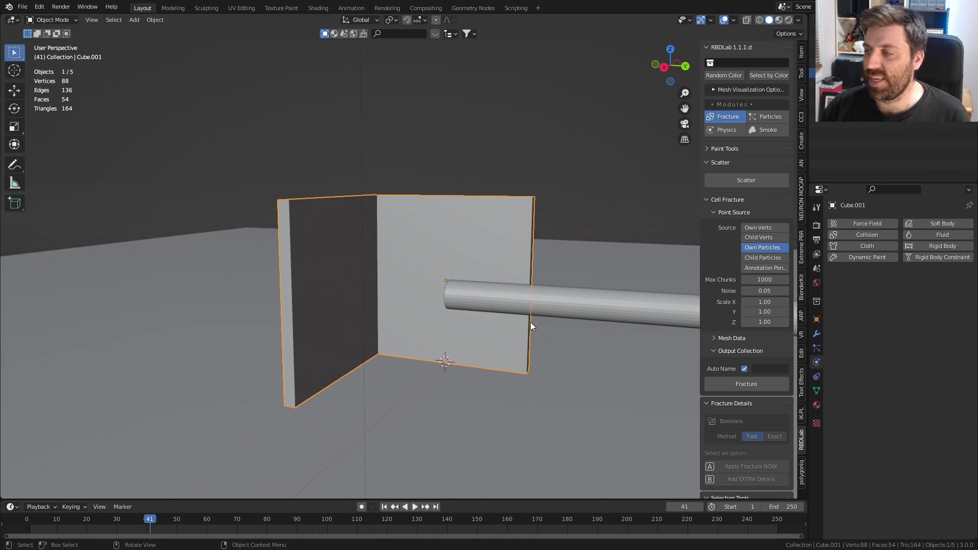
click(780, 267)
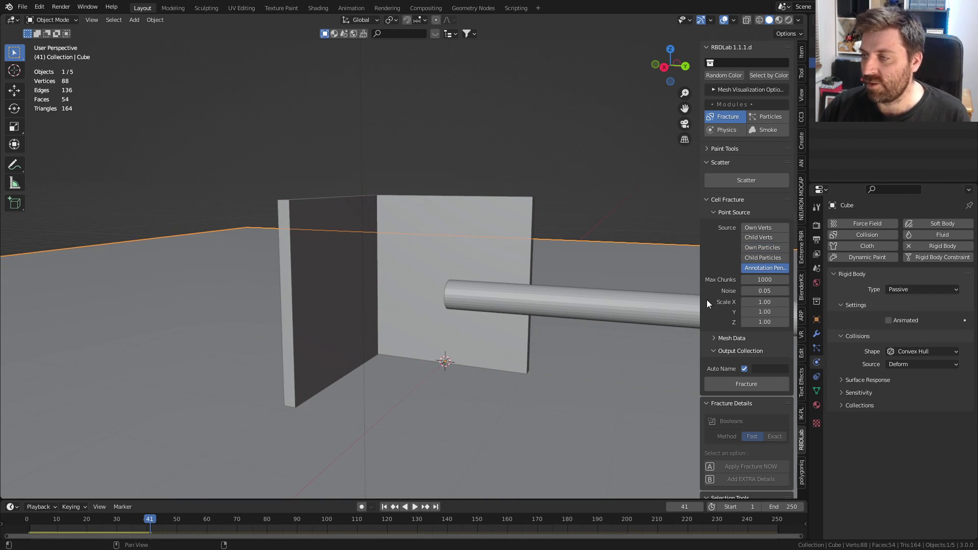
click(518, 249)
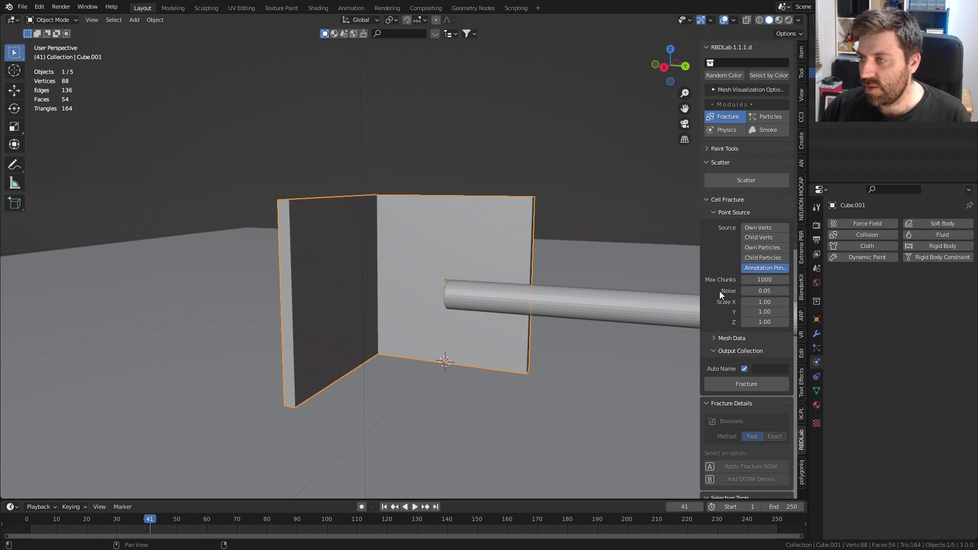
- Draw annotation strokes on the wall around the cylinder's impact area and one vertical stroke along the inner corner
click(14, 164)
middle_drag(443, 240, 502, 280)
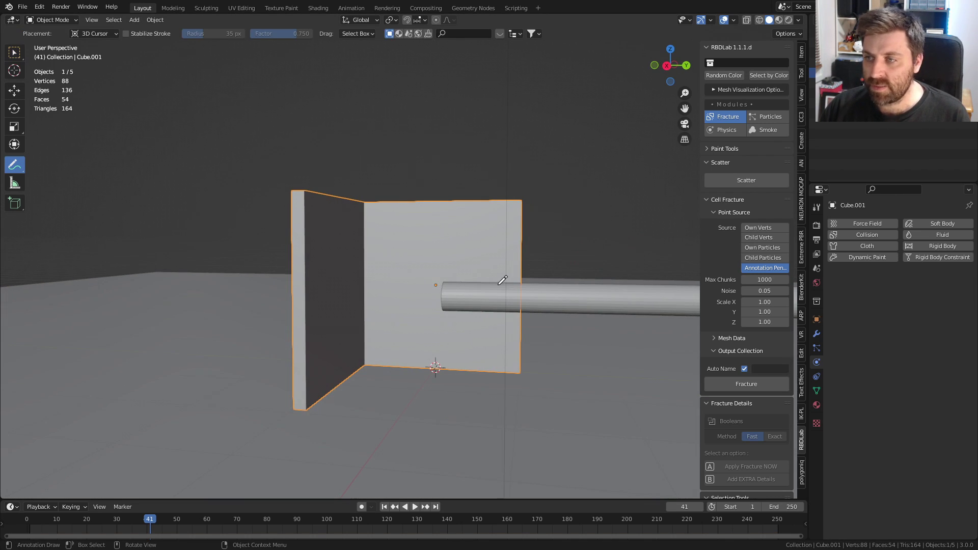
mouse_move(516, 267)
mouse_down()
mouse_move(384, 291)
mouse_move(513, 310)
mouse_up()
middle_drag(475, 291, 443, 283)
middle_drag(390, 181, 388, 175)
drag(385, 179, 386, 388)
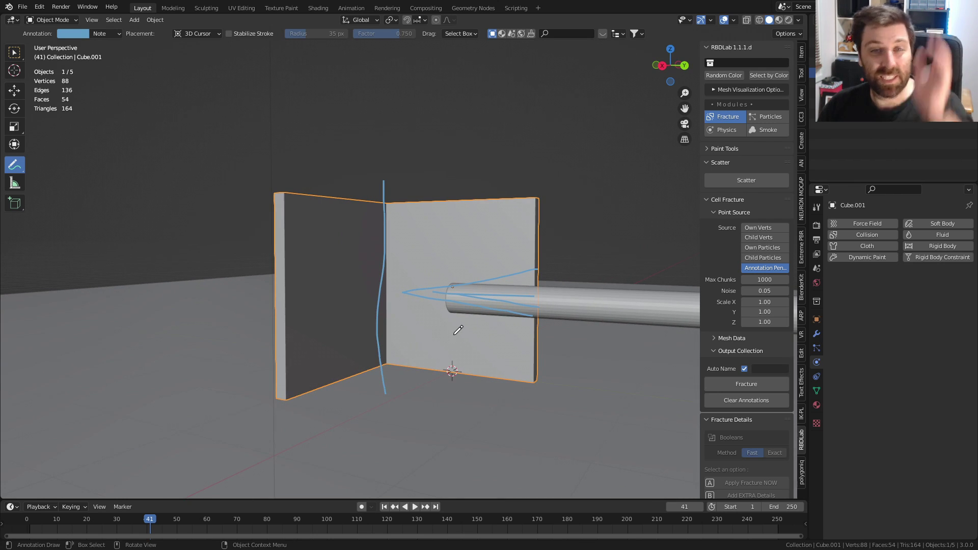
middle_drag(458, 330, 431, 274)
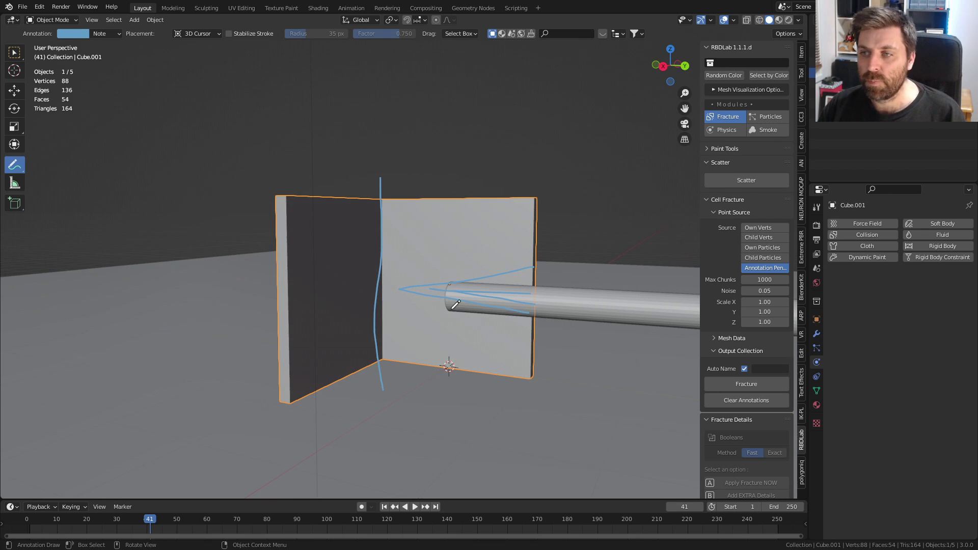
- Add four evenly spaced horizontal loop cuts around the wall in Edit Mode
click(14, 53)
key(Tab)
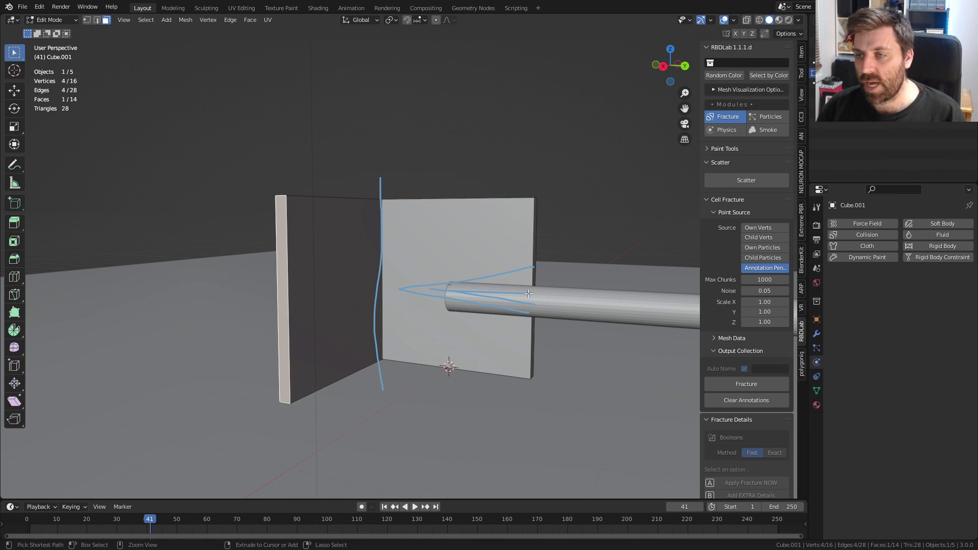
key(ctrl+r)
scroll(530, 290, up, 3)
click(528, 293)
right_click(528, 293)
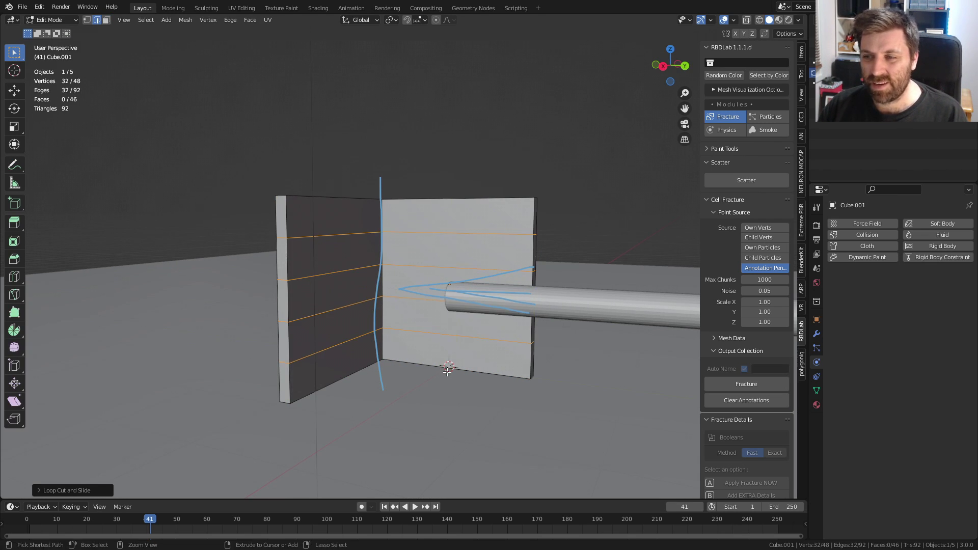
- Add four evenly spaced vertical loop cuts to each of the wall's two sides and return to Object Mode
key(ctrl+r)
click(448, 369)
right_click(449, 370)
key(ctrl+r)
click(343, 385)
right_click(343, 385)
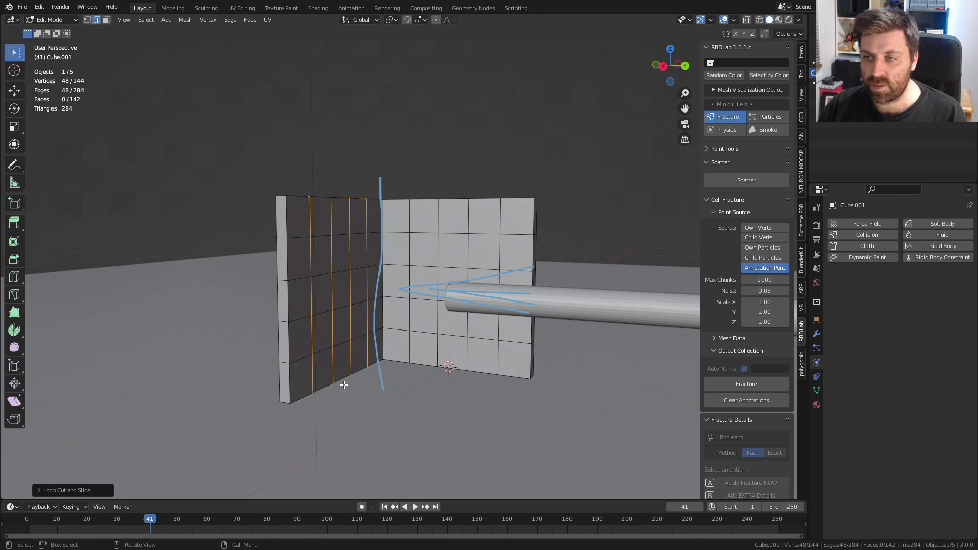
key(Tab)
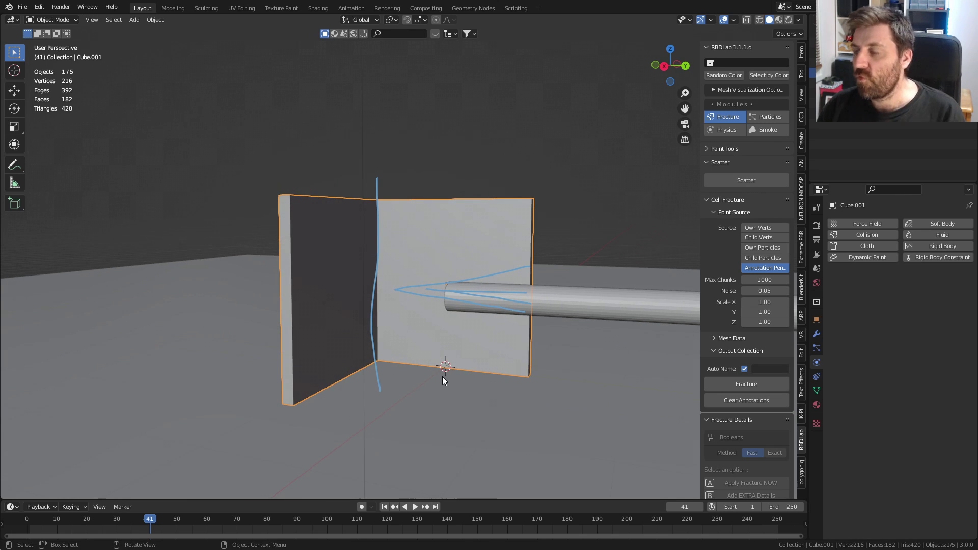
- Fracture the wall from the annotation strokes and apply the fracture with the Fast boolean method
click(740, 385)
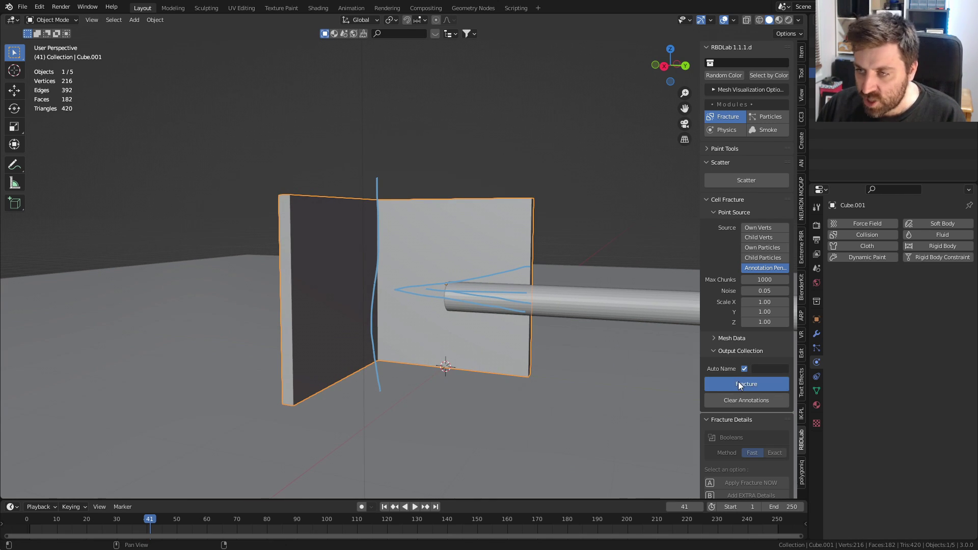
middle_drag(515, 321, 552, 274)
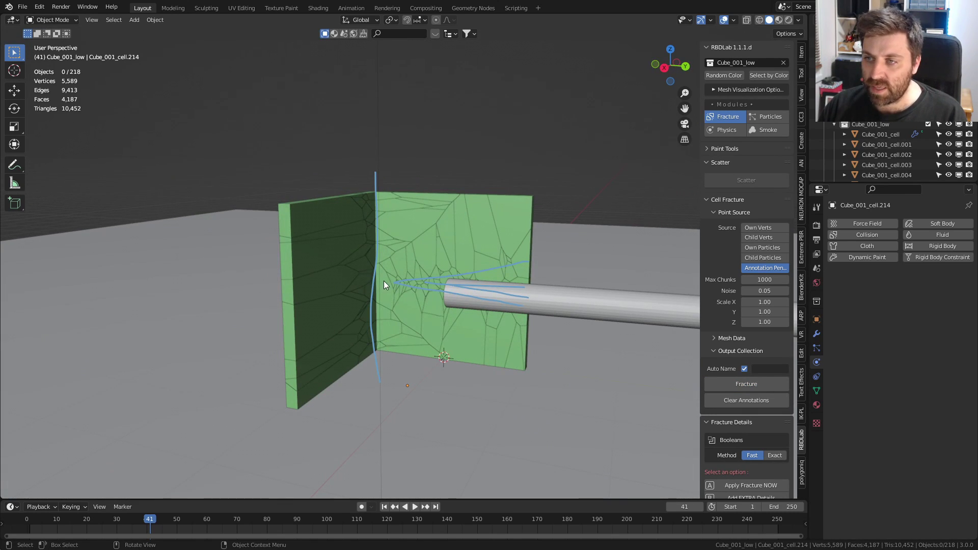
middle_drag(414, 290, 516, 275)
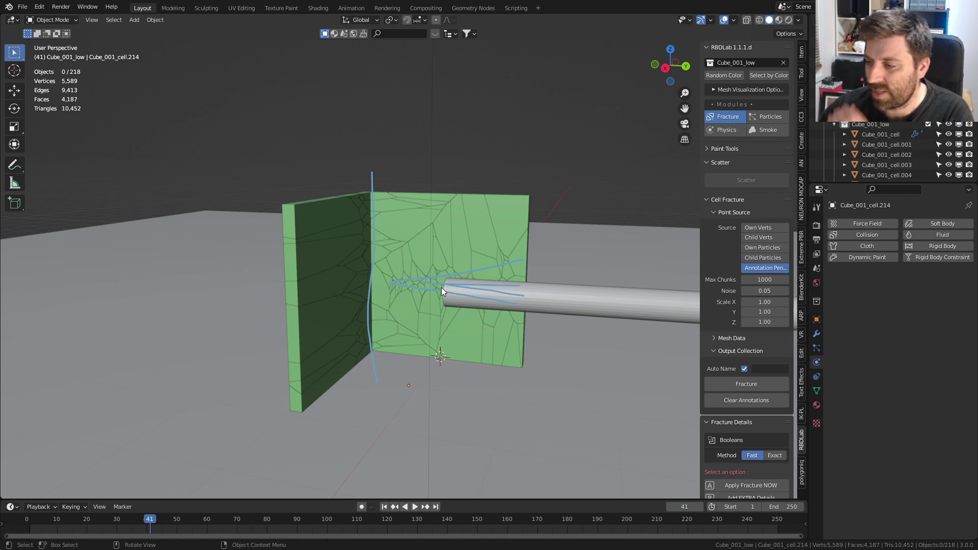
scroll(739, 375, down, 2)
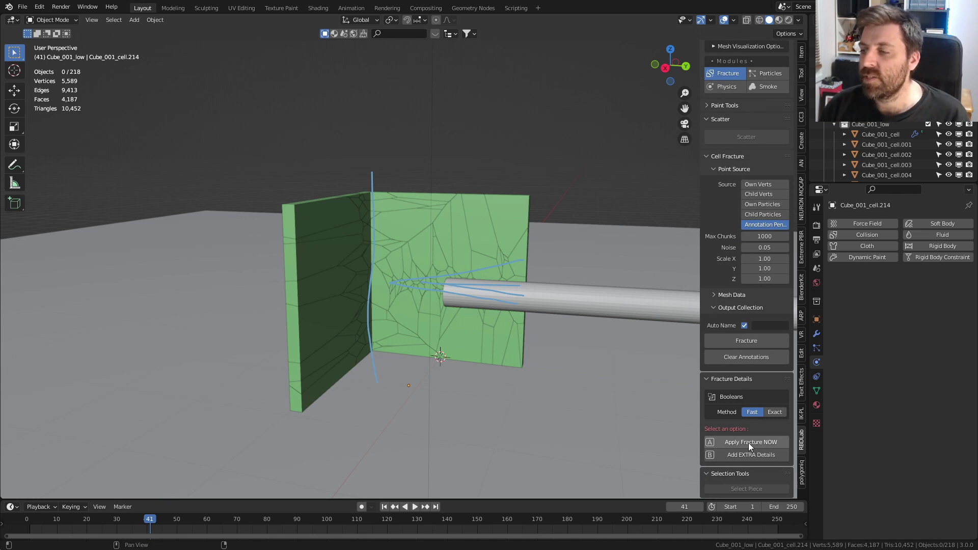
click(748, 443)
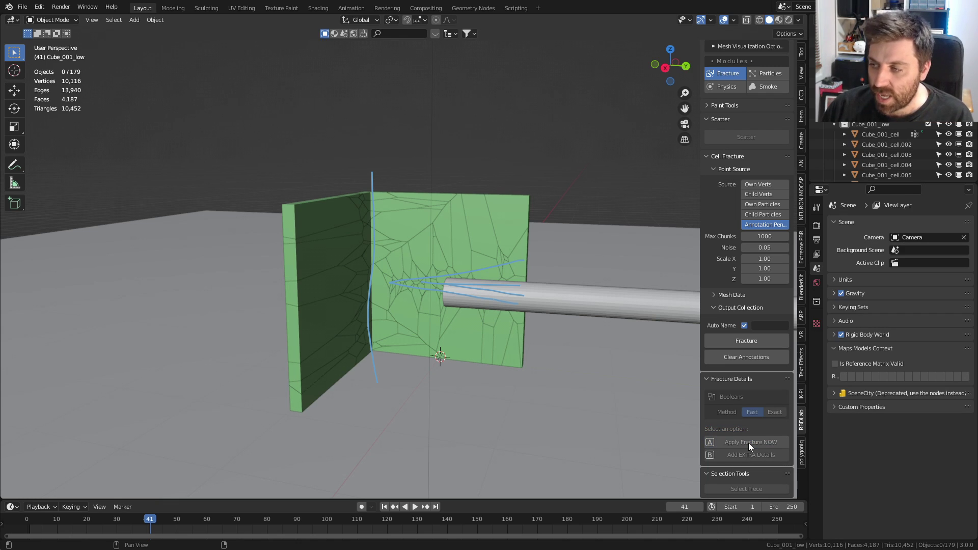
- Add rigid bodies to the wall's chunks using the Concrete material
click(726, 88)
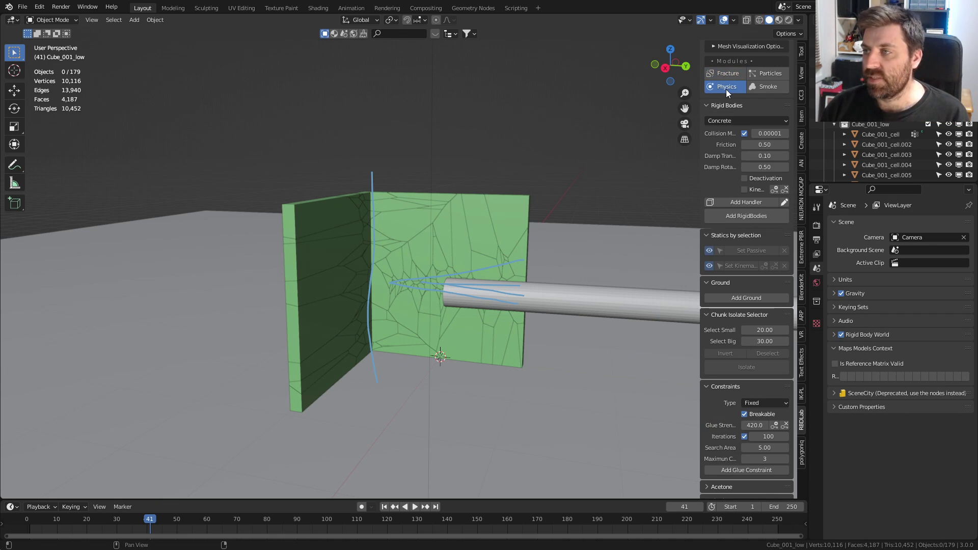
click(732, 121)
click(732, 121)
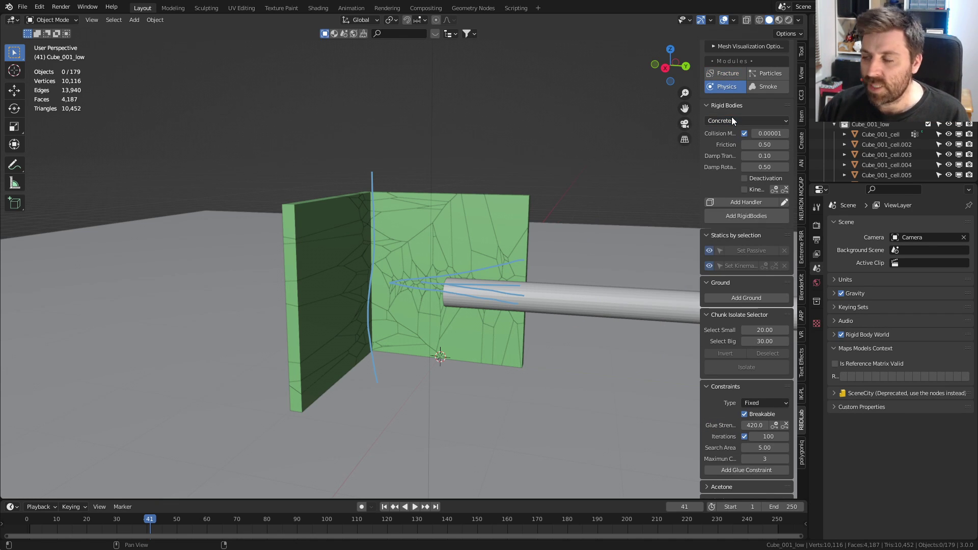
click(738, 216)
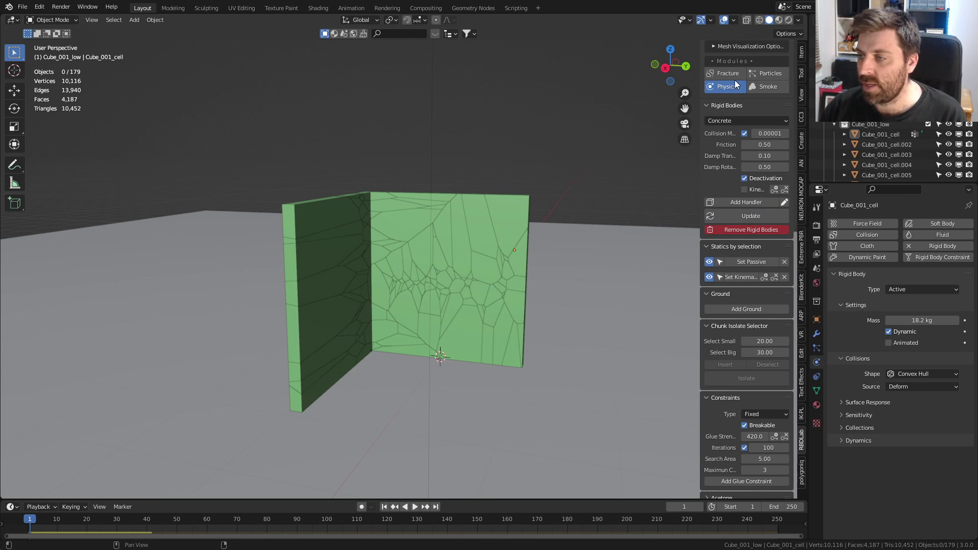
- Set the glue strength to 5 and add breakable Fixed glue constraints between the wall's chunks
scroll(738, 231, down, 2)
scroll(737, 232, down, 4)
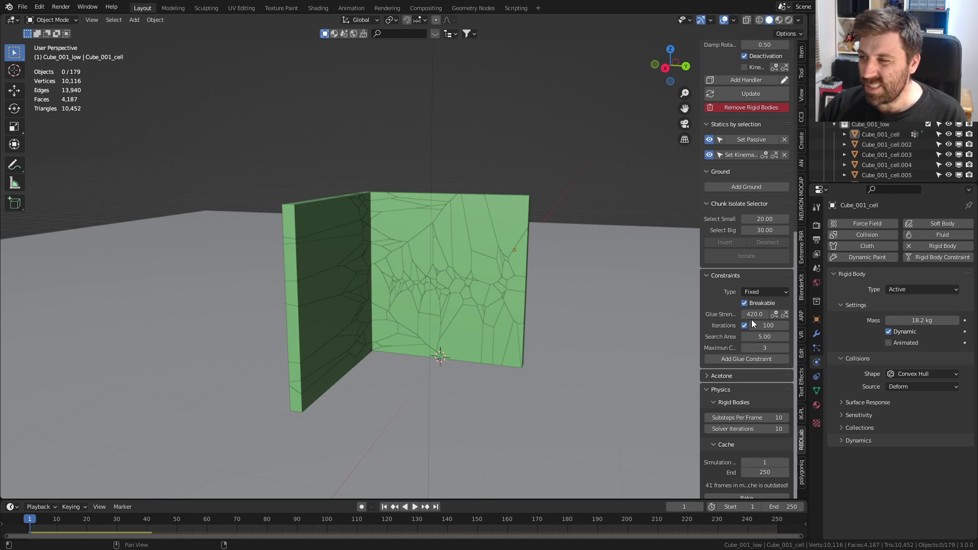
double_click(754, 314)
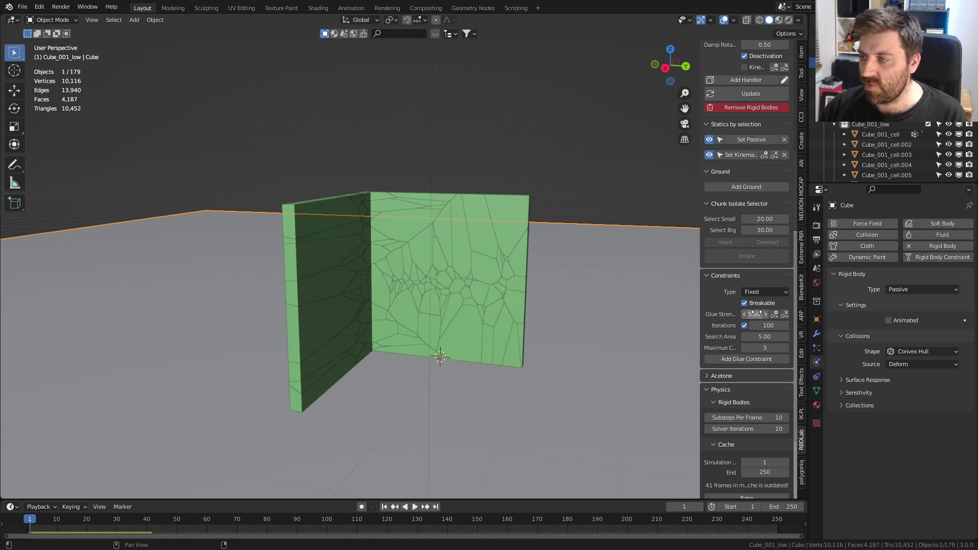
scroll(753, 342, down, 3)
click(745, 298)
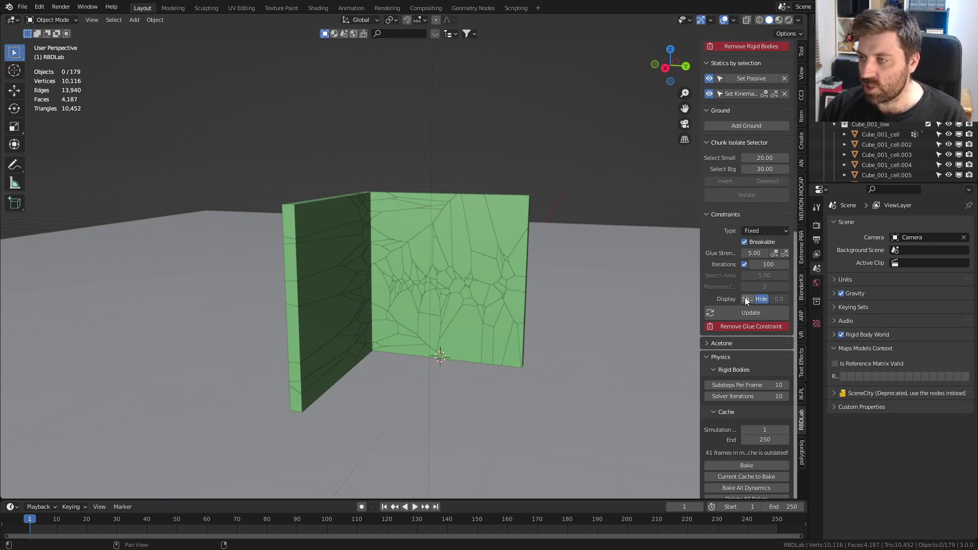
- Set both the simulation cache end and the timeline end to frame 150, and return to the first frame
scroll(739, 397, down, 3)
double_click(751, 388)
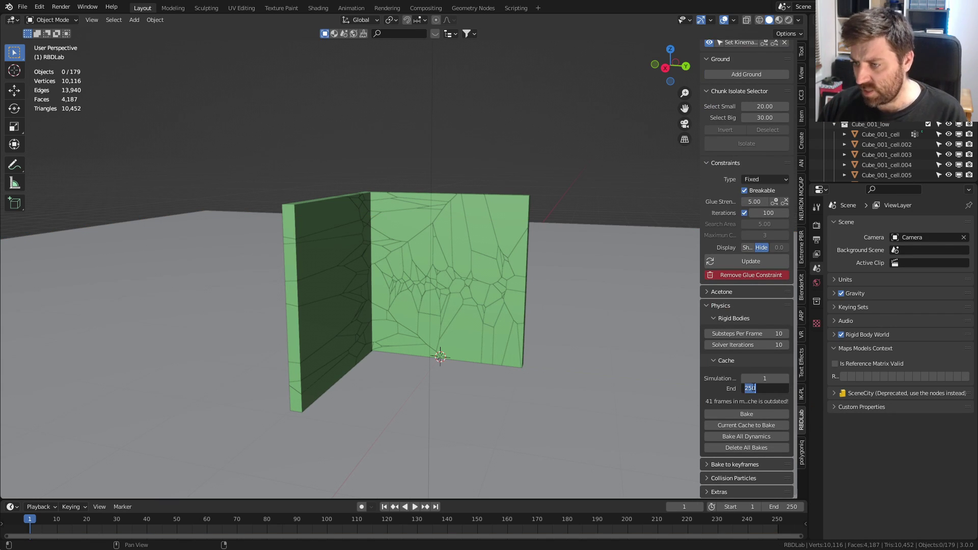
text(150)
key(Return)
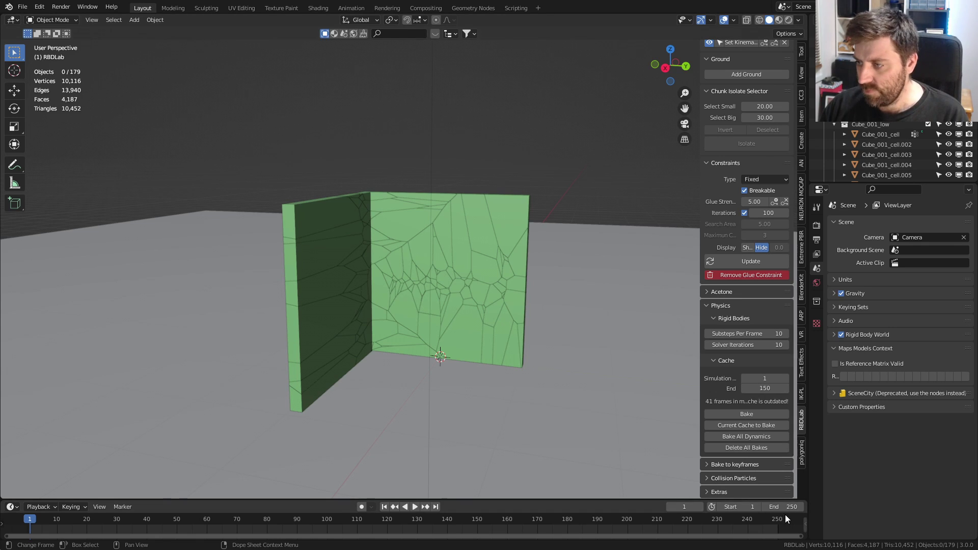
click(786, 519)
double_click(786, 507)
text(150)
key(Return)
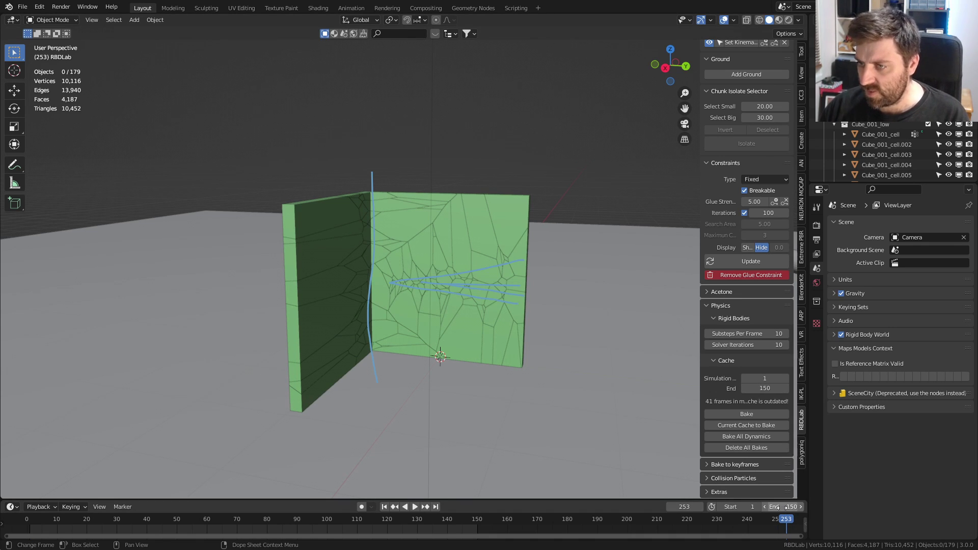
click(385, 506)
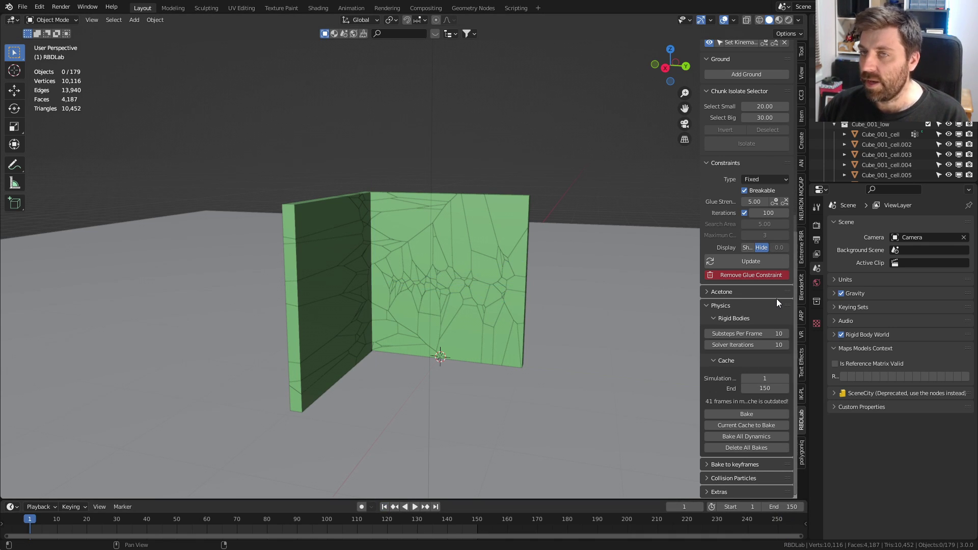
- Bake the wall's rigid body simulation
scroll(766, 320, up, 10)
scroll(766, 319, down, 10)
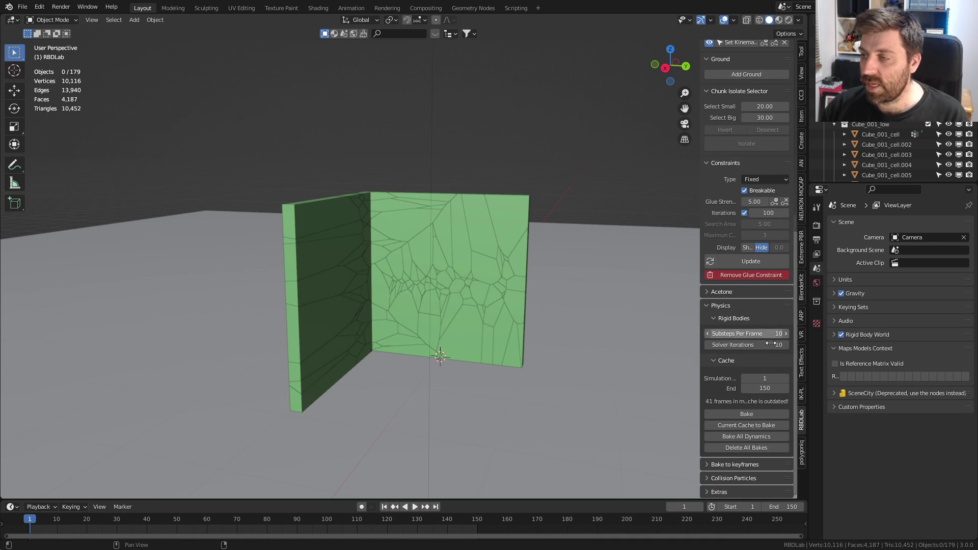
click(749, 414)
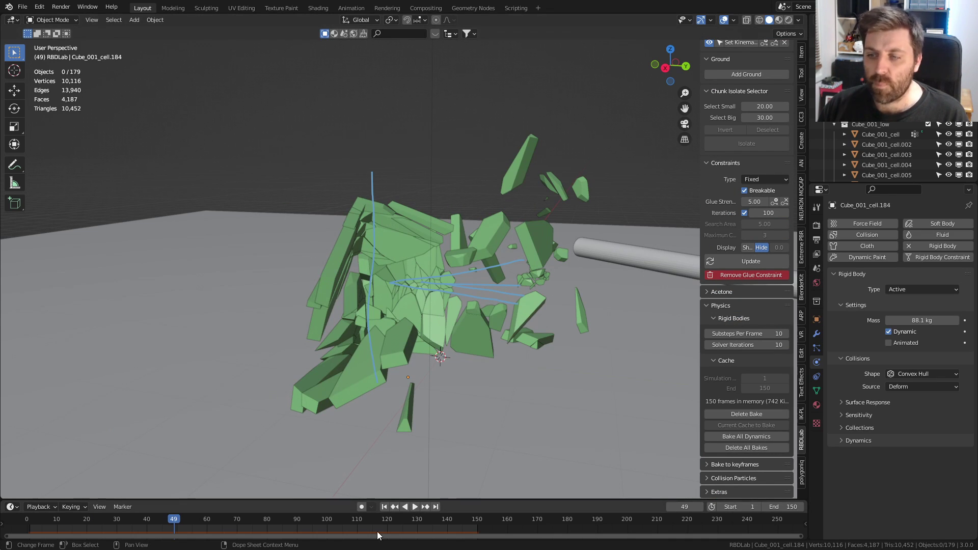
- Play the baked wall collapse from the first frame and scrub back to the moment around the cylinder's impact
key(shift+Left)
key(space)
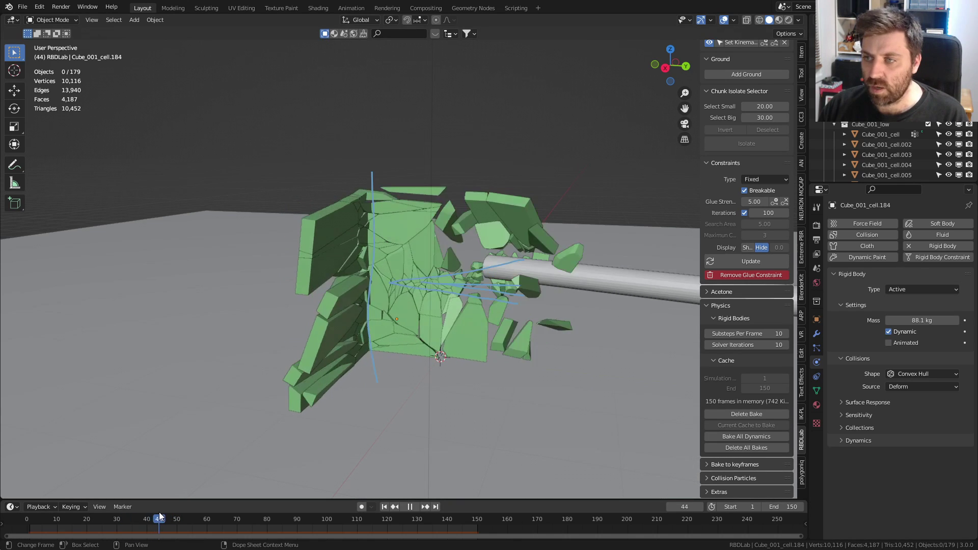
key(space)
drag(176, 518, 142, 517)
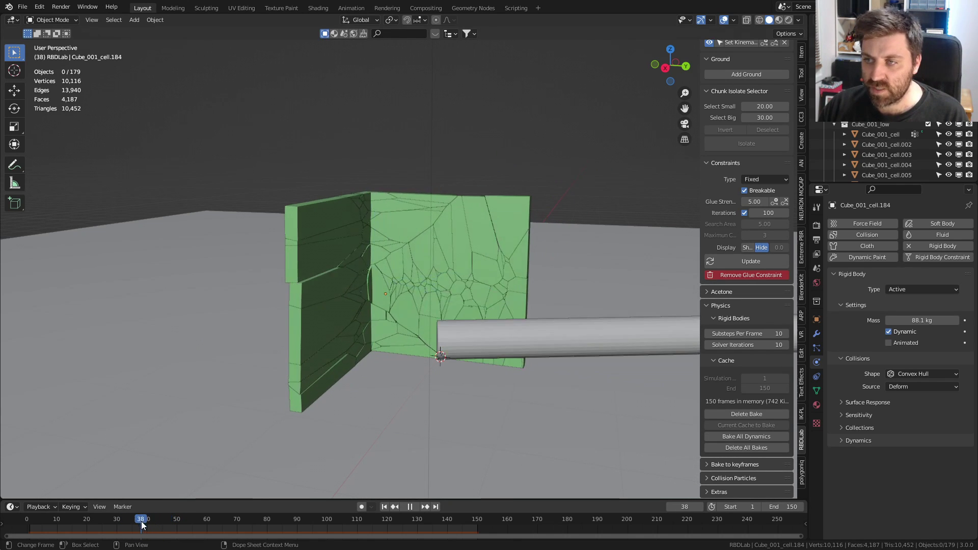
- Apply the cylinder's scale and set its rigid body collision shape to Mesh
click(533, 352)
key(ctrl+a)
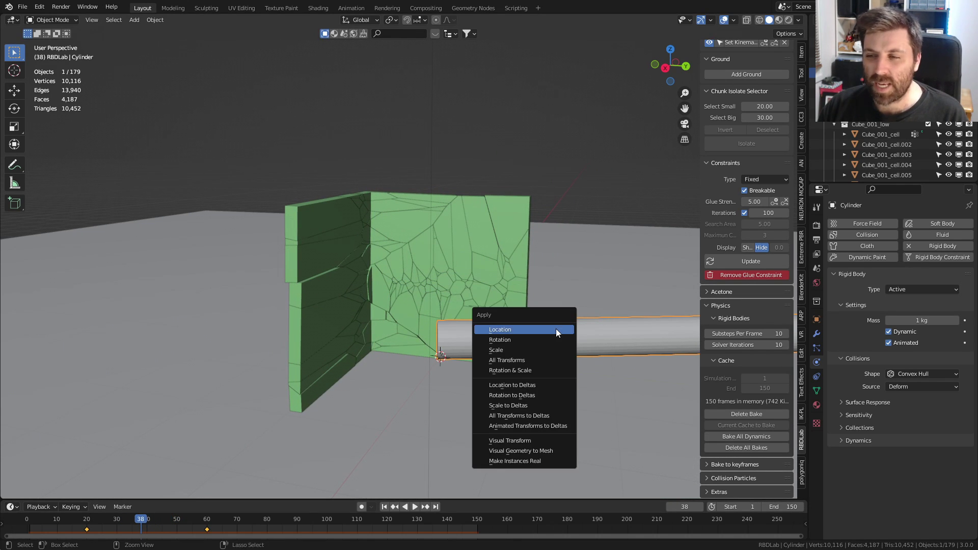
click(553, 350)
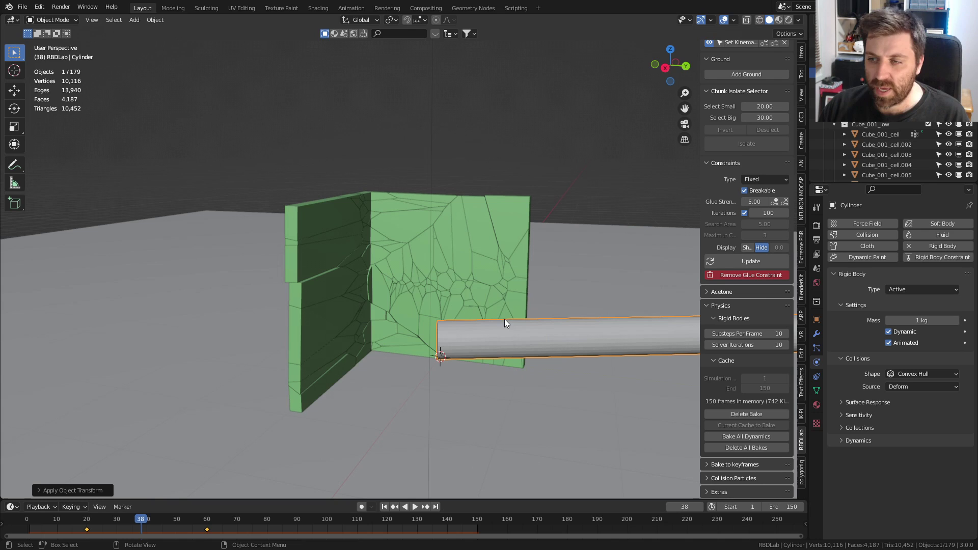
click(916, 374)
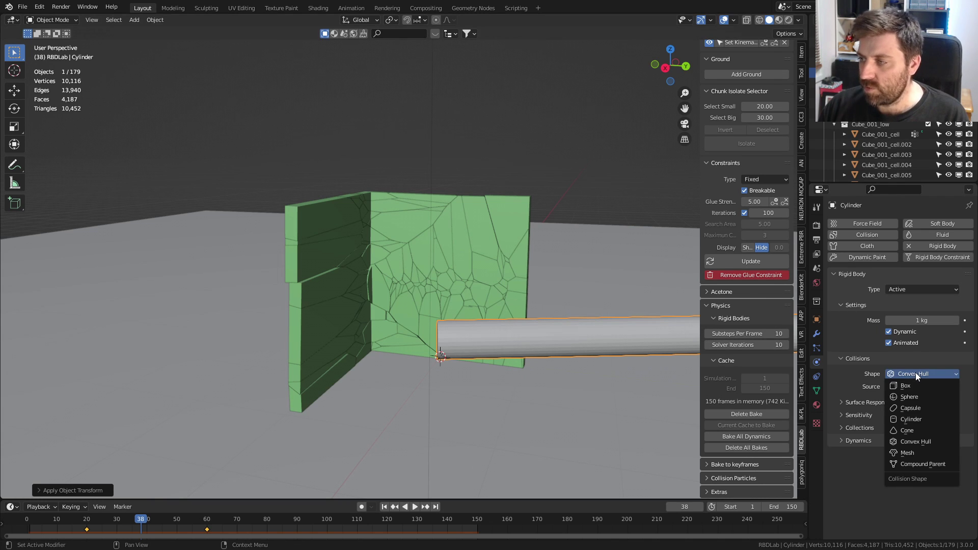
click(921, 454)
- Return to the first frame, delete the existing bake and bake all dynamics again
key(shift+Left)
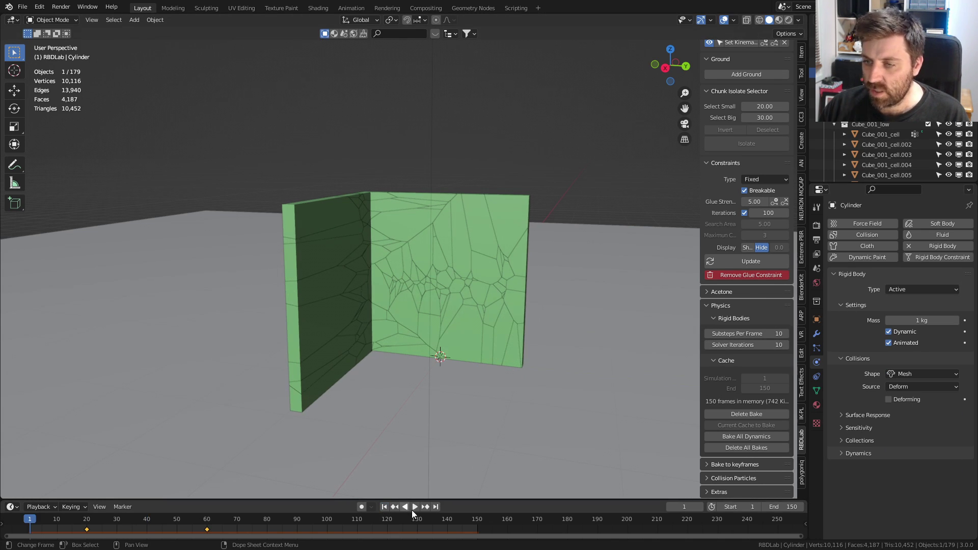
click(753, 414)
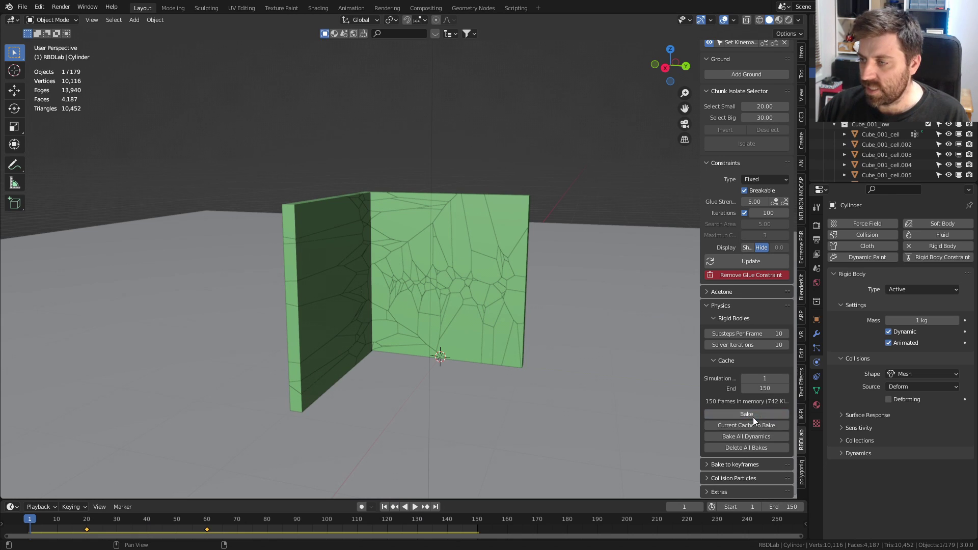
click(756, 436)
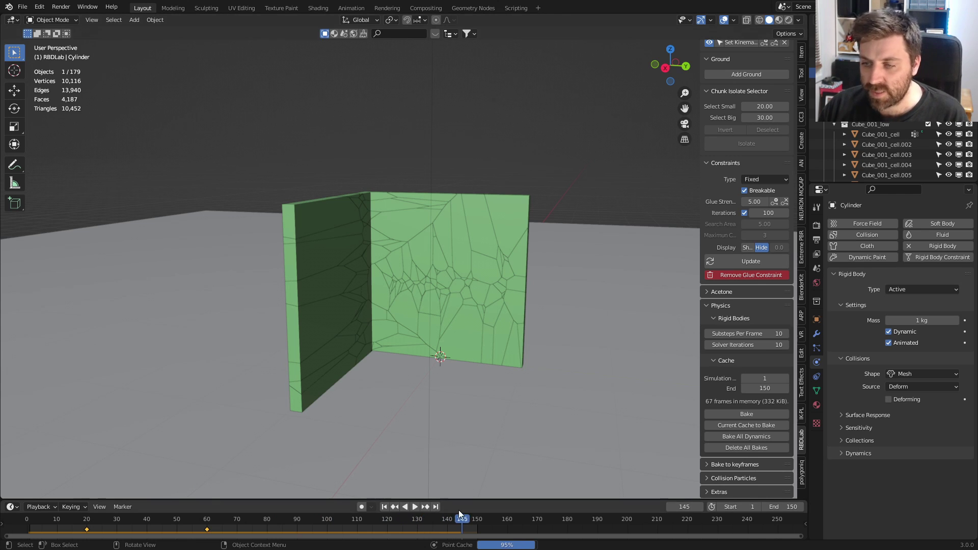
- Play the new bake and scrub back through the wall's collapse to check the cylinder's impact
click(416, 507)
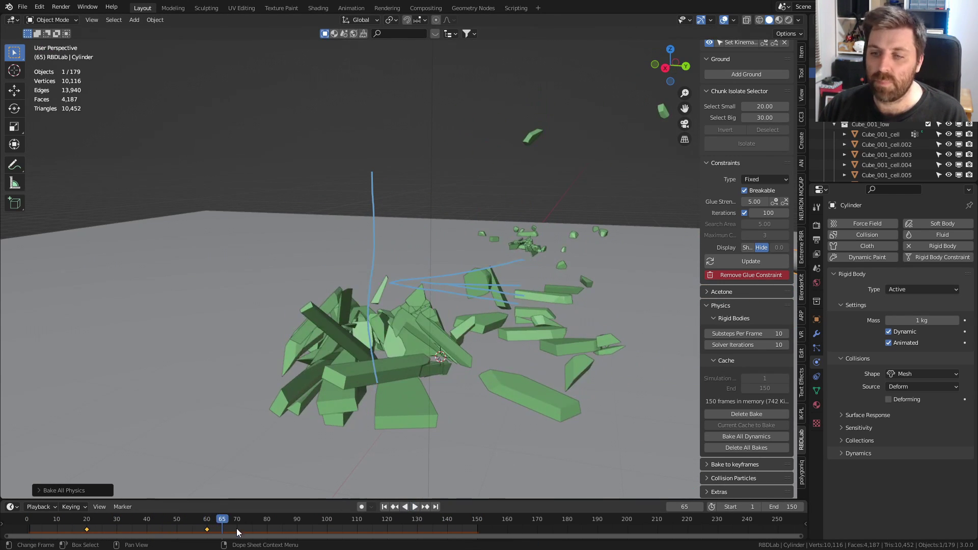
click(115, 525)
drag(115, 526, 56, 528)
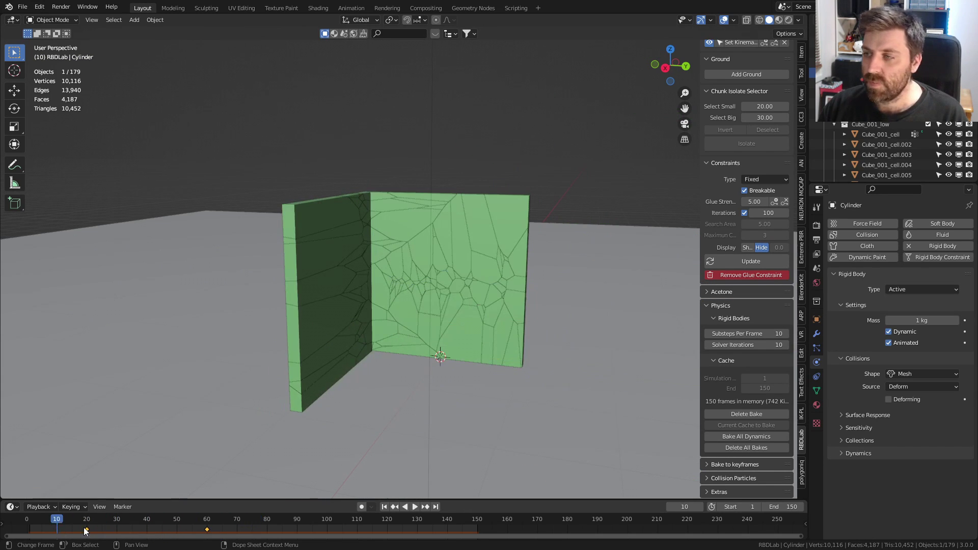
- Create debris particles for the wall's chunks with the default debris settings in RBDLab's Particles module
scroll(762, 377, up, 6)
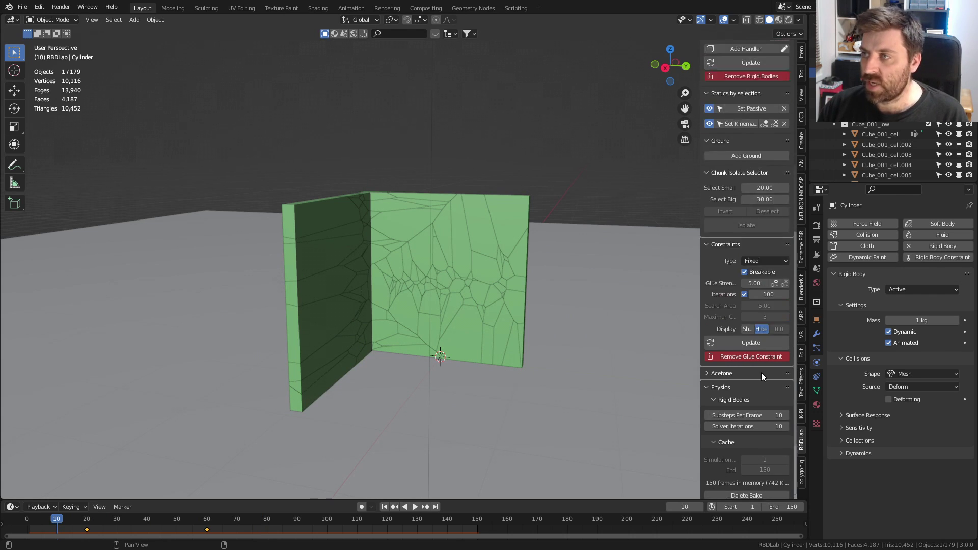
scroll(741, 380, up, 3)
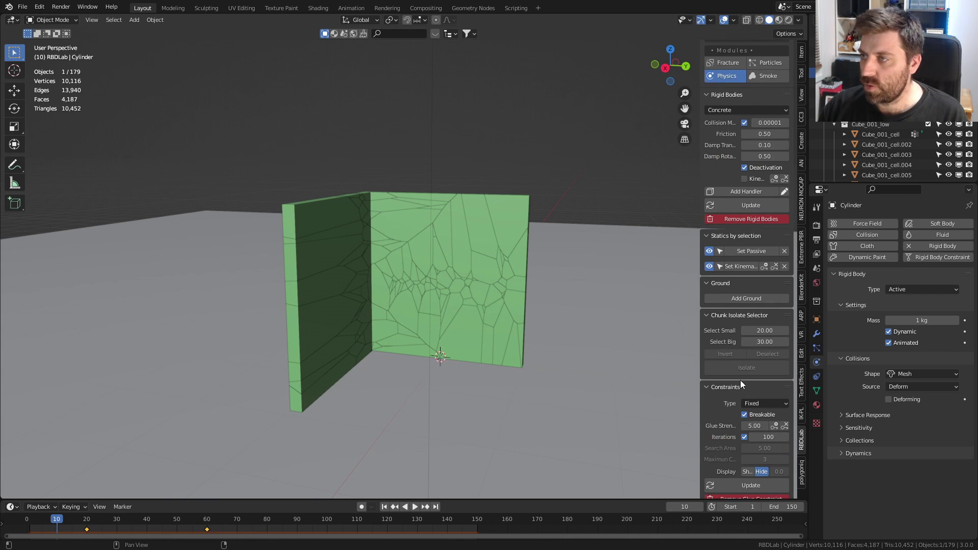
click(767, 117)
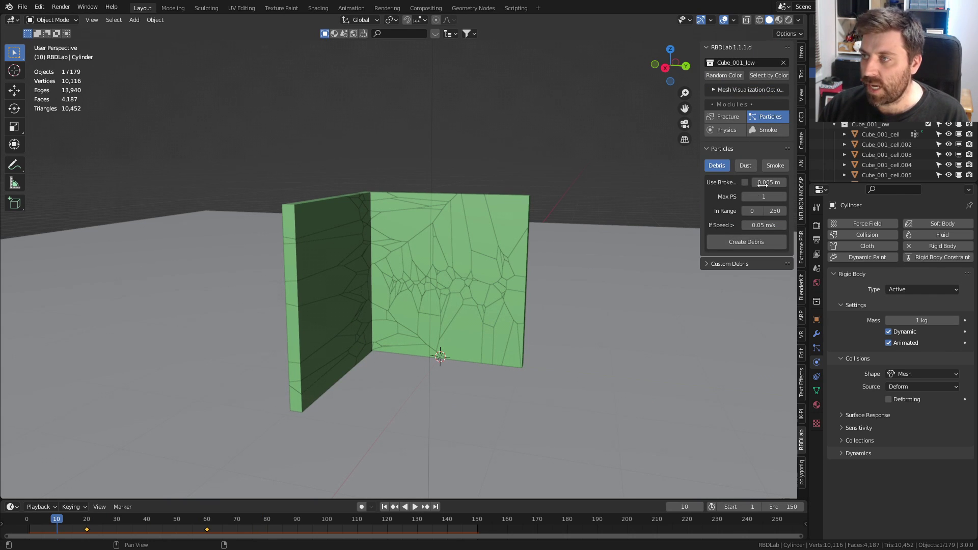
click(748, 247)
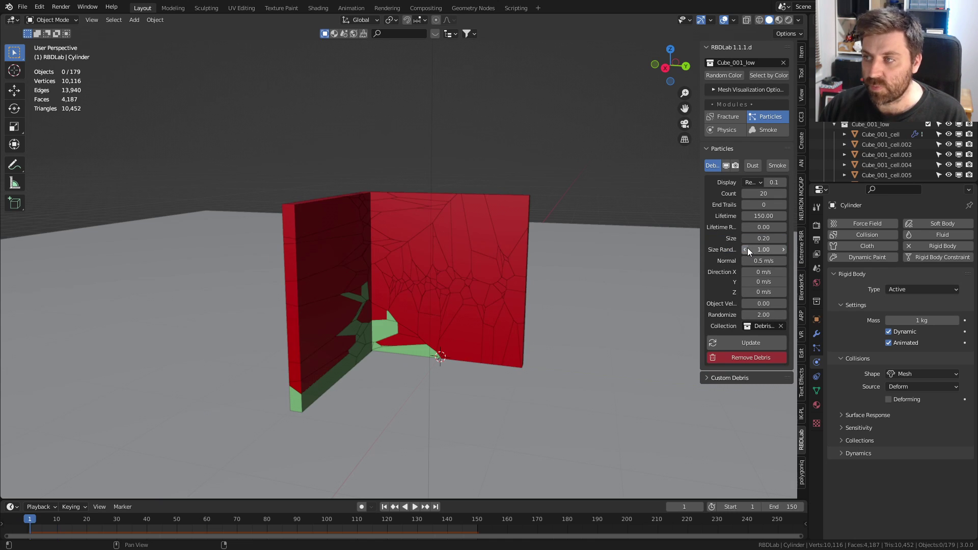
- Play the simulation with debris and scrub through the frames around the impact to inspect the particles
middle_drag(514, 377, 390, 291)
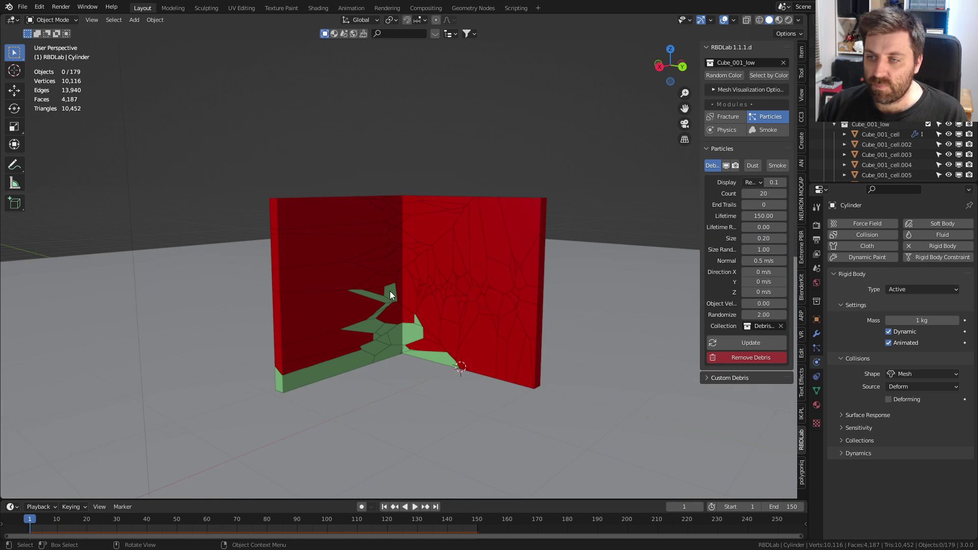
click(415, 507)
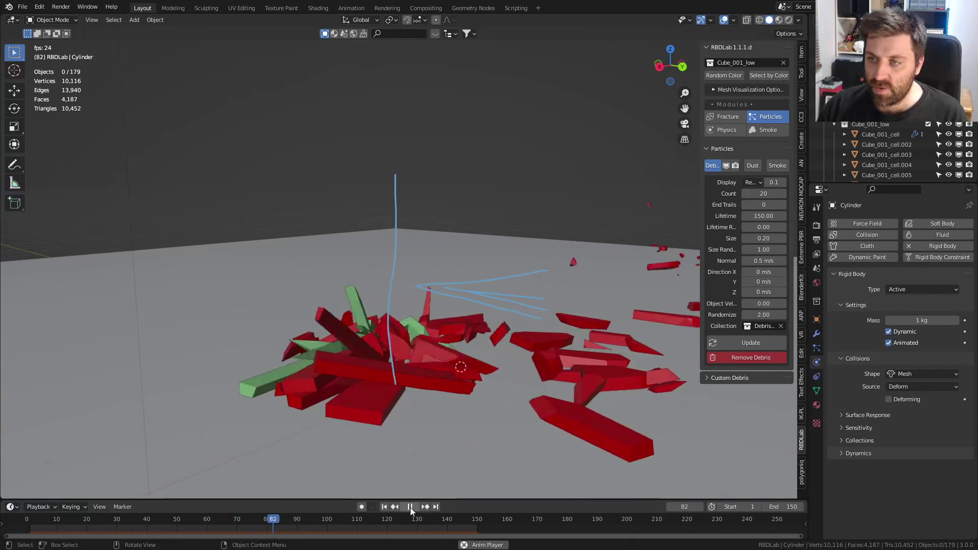
click(411, 507)
drag(309, 518, 154, 508)
key(space)
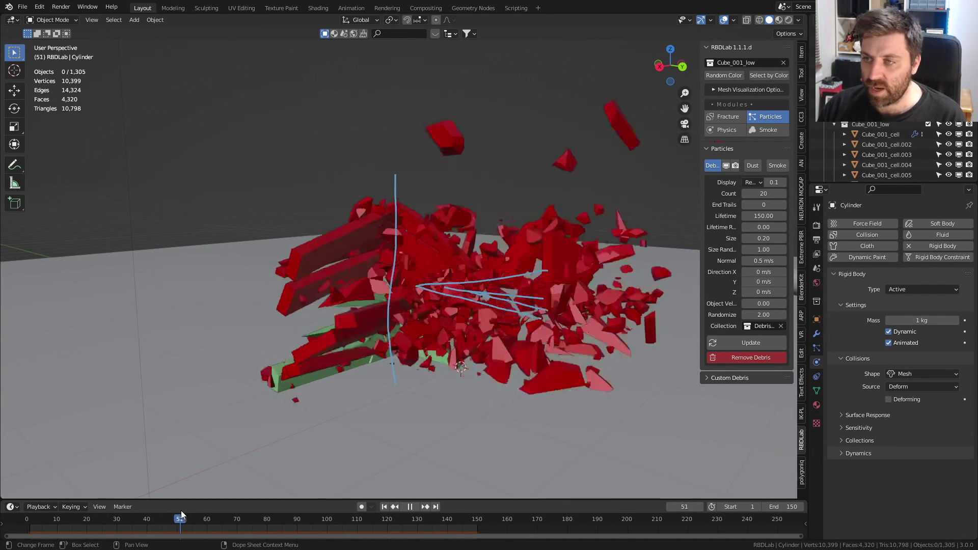
key(space)
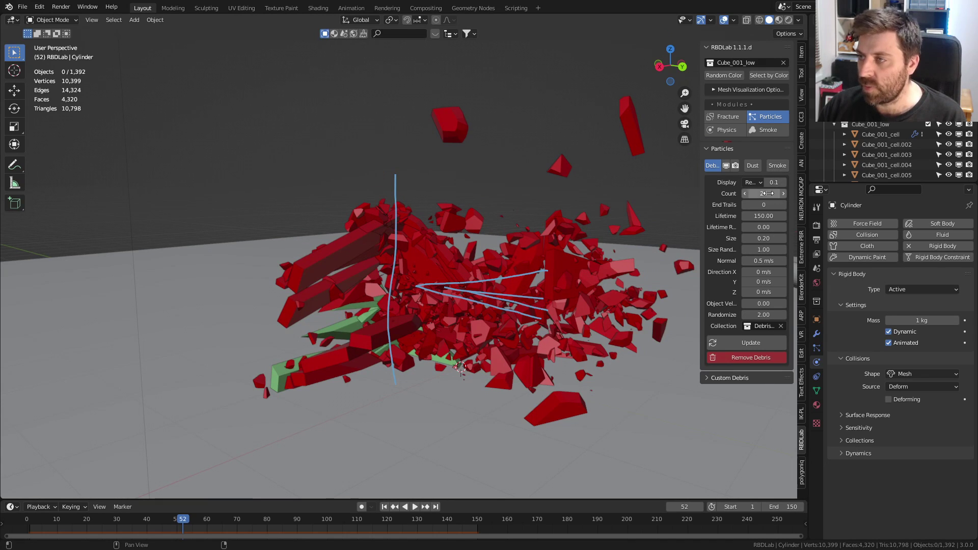
- Set the debris particle count to 5
click(768, 193)
text(5)
key(Return)
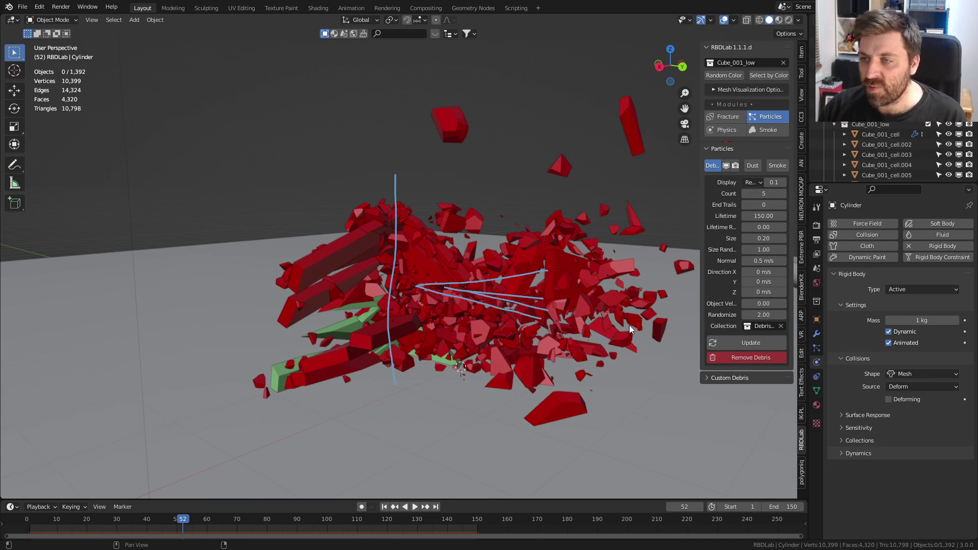
- Replay the debris simulation from the first frame, examine the debris around the ground slab, and inspect a wall chunk's modifiers
click(386, 508)
click(414, 508)
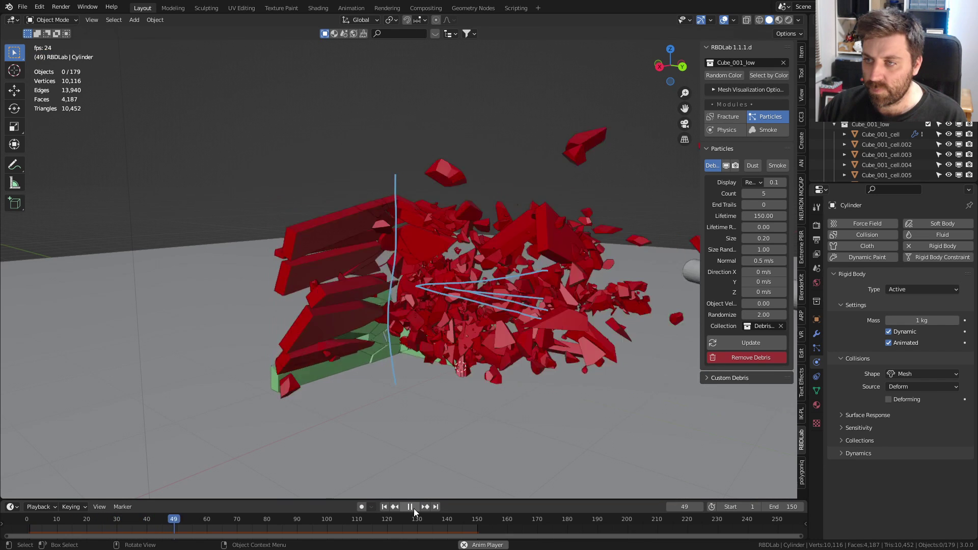
click(411, 507)
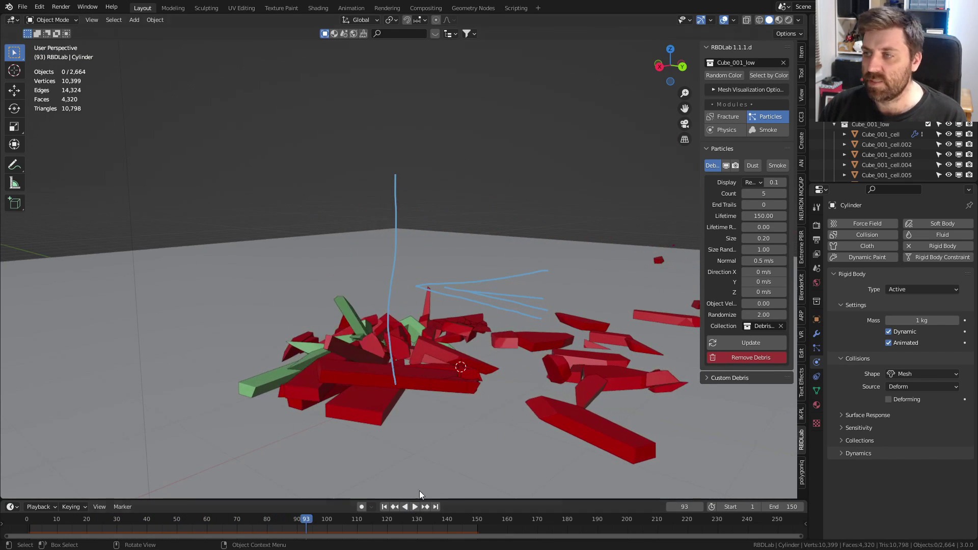
scroll(449, 443, down, 5)
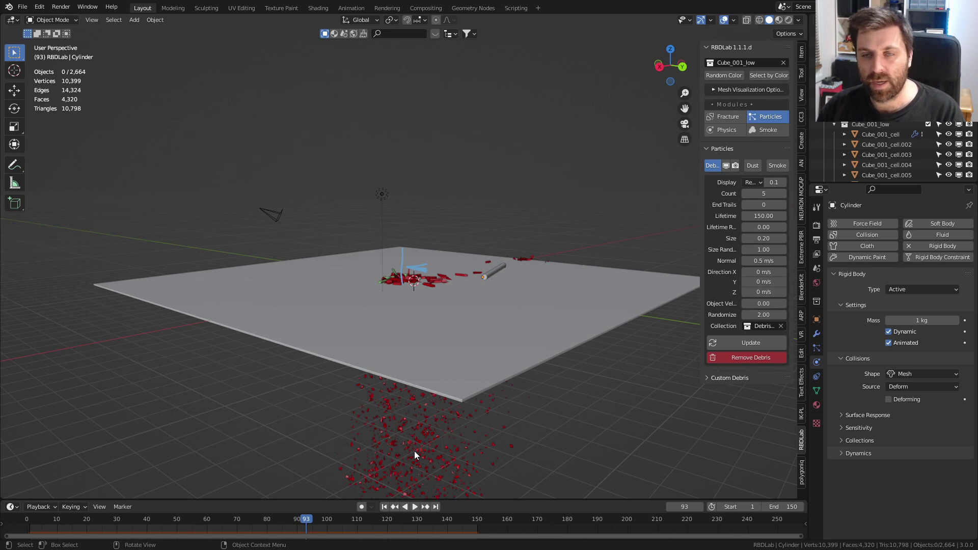
click(414, 450)
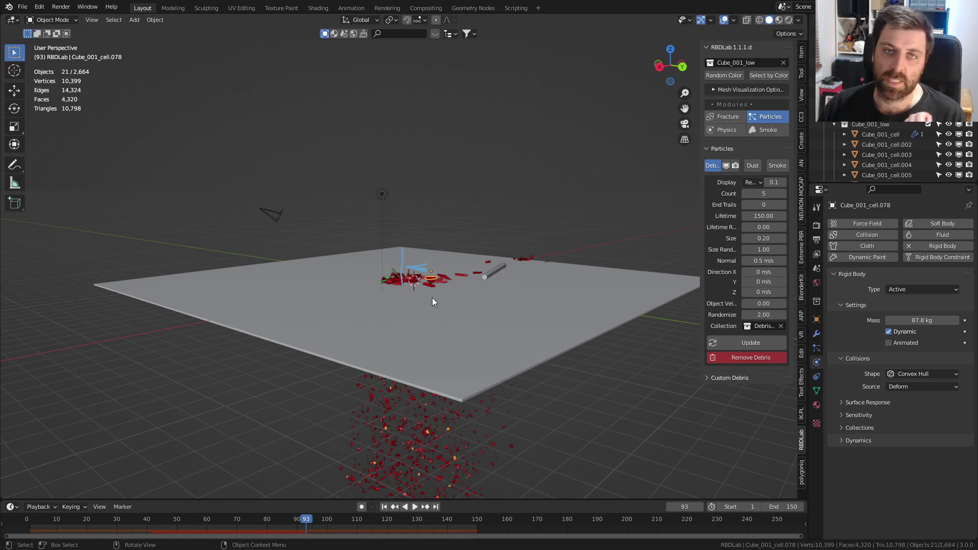
click(817, 334)
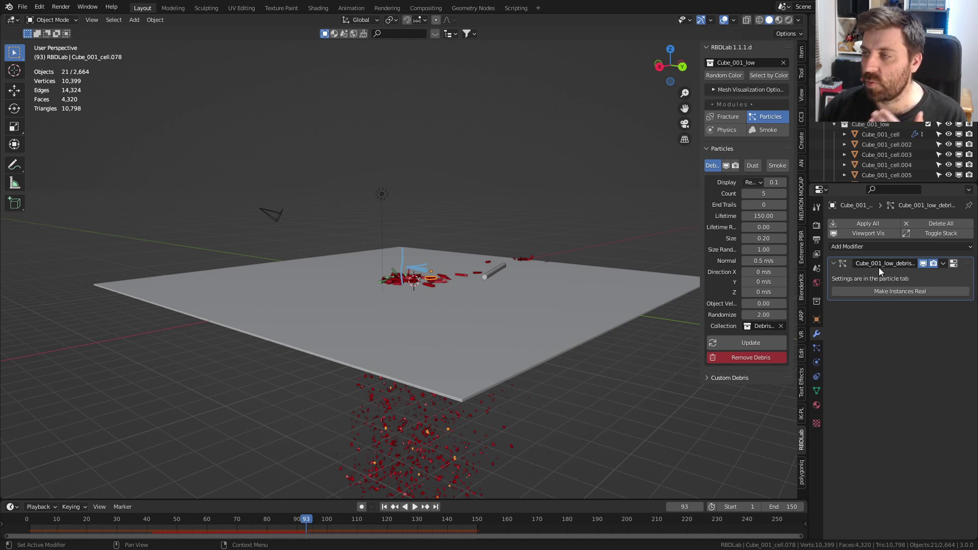
scroll(469, 279, up, 5)
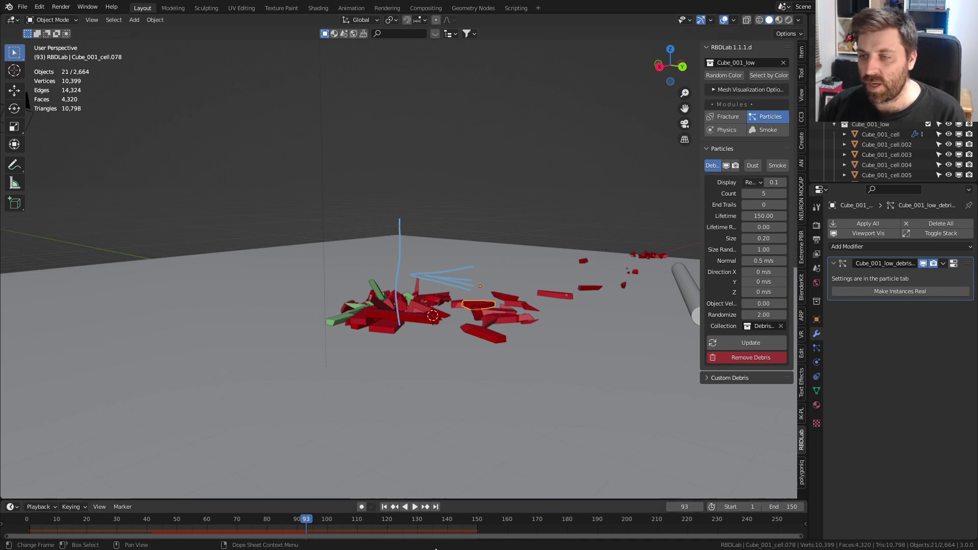
- Set the value beside the debris display mode to 0.02 m and update the debris particles
click(755, 183)
click(760, 185)
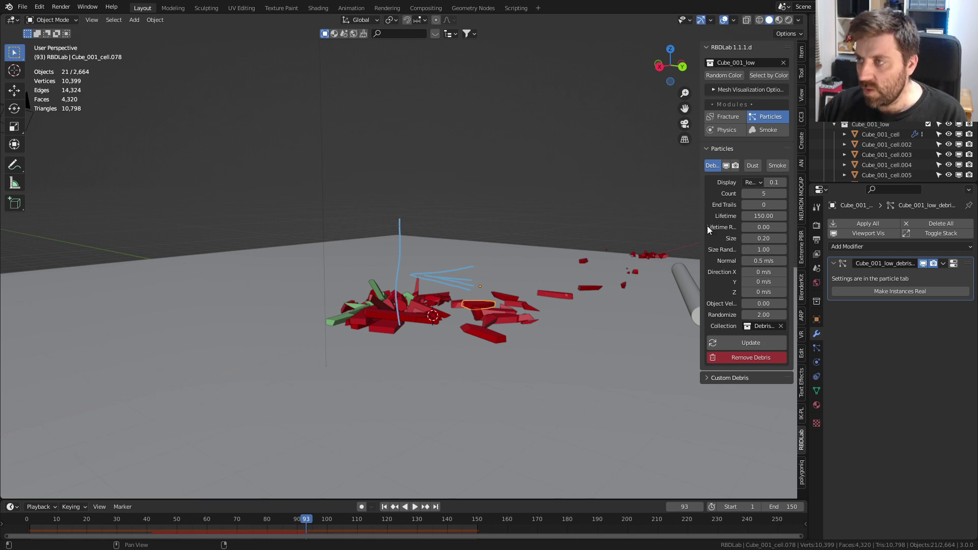
click(775, 183)
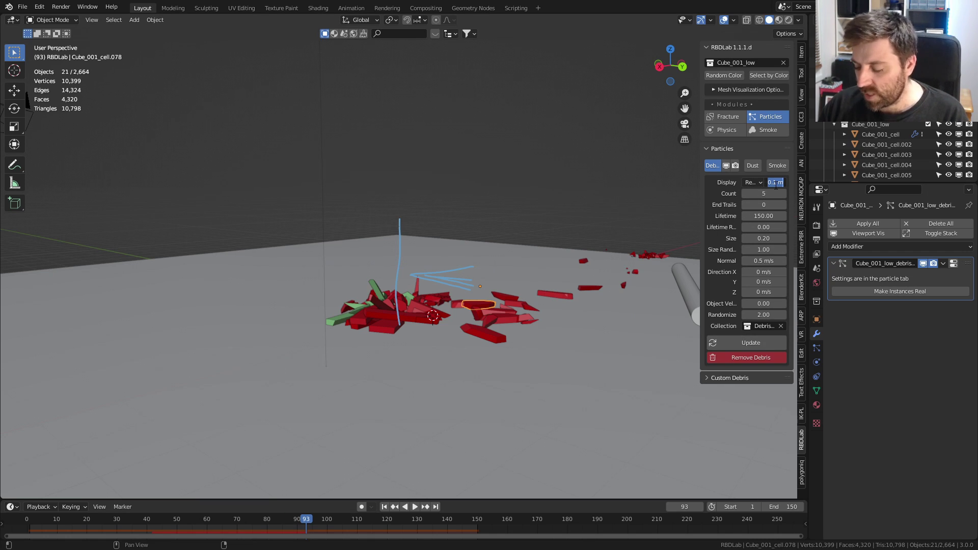
text(.02)
key(Return)
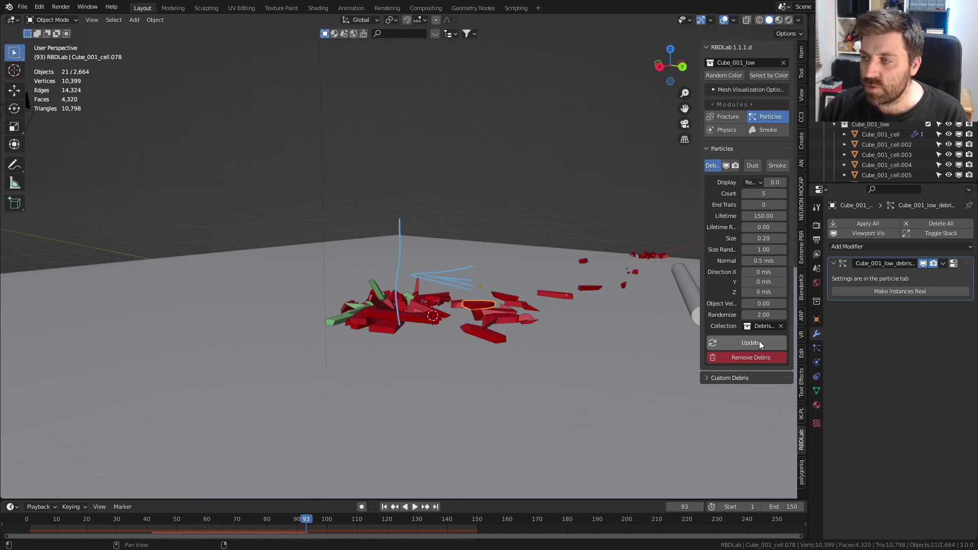
click(759, 341)
- Replay the updated debris simulation from the start, examine the rubble up close, and return to the first frame
click(385, 507)
click(415, 507)
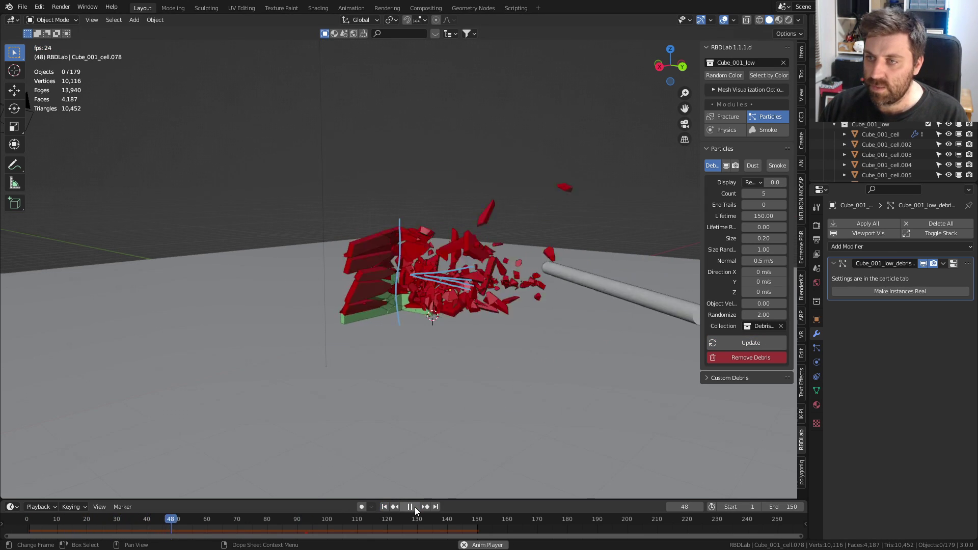
click(415, 507)
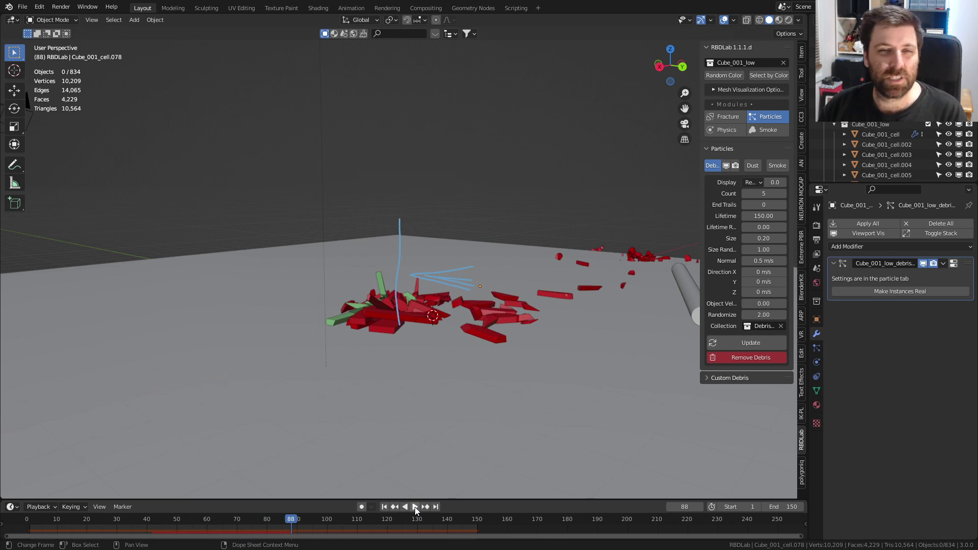
scroll(460, 423, up, 3)
scroll(460, 426, down, 3)
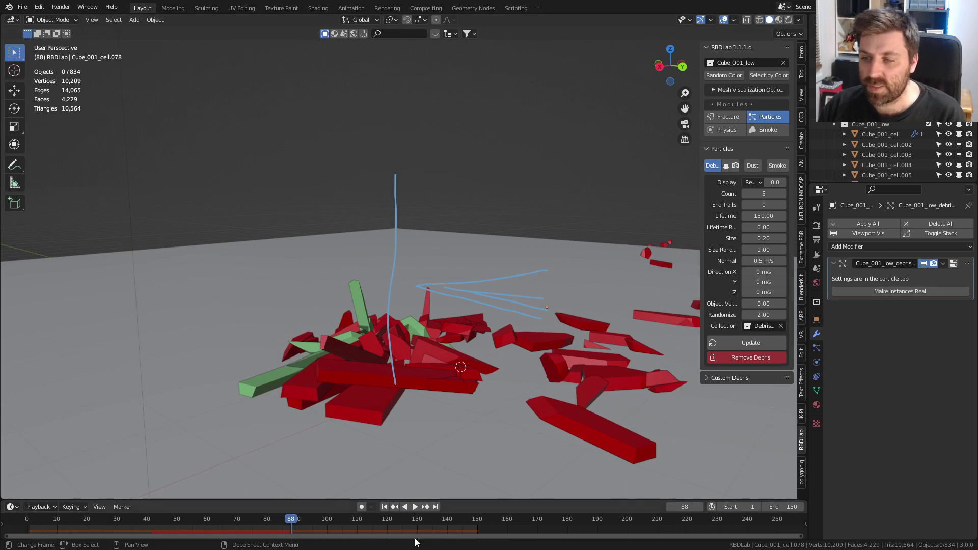
click(386, 507)
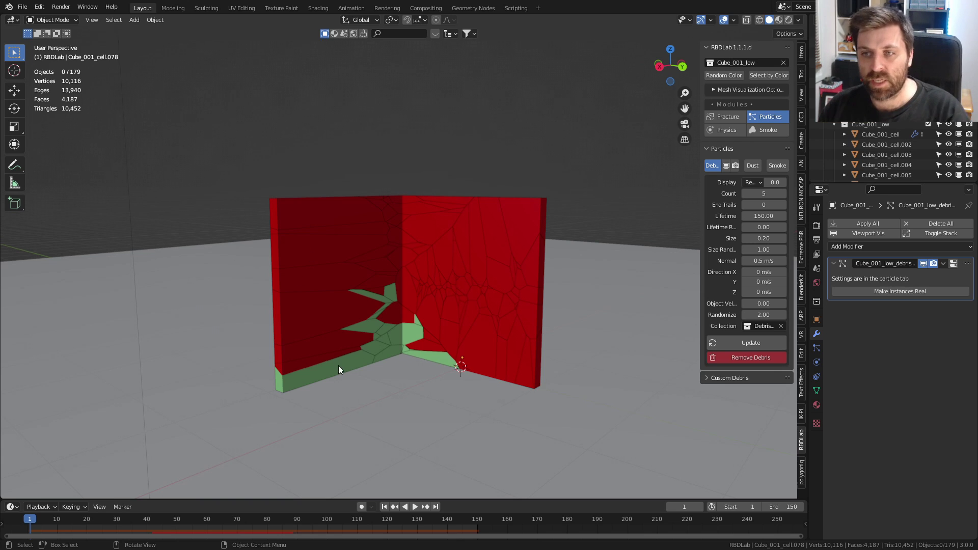
- Select all the chunks of the left wing of the corner wall, leaving the ground slab out of the selection
mouse_move(332, 346)
middle_down()
mouse_move(298, 339)
mouse_move(341, 338)
middle_up()
click(343, 338)
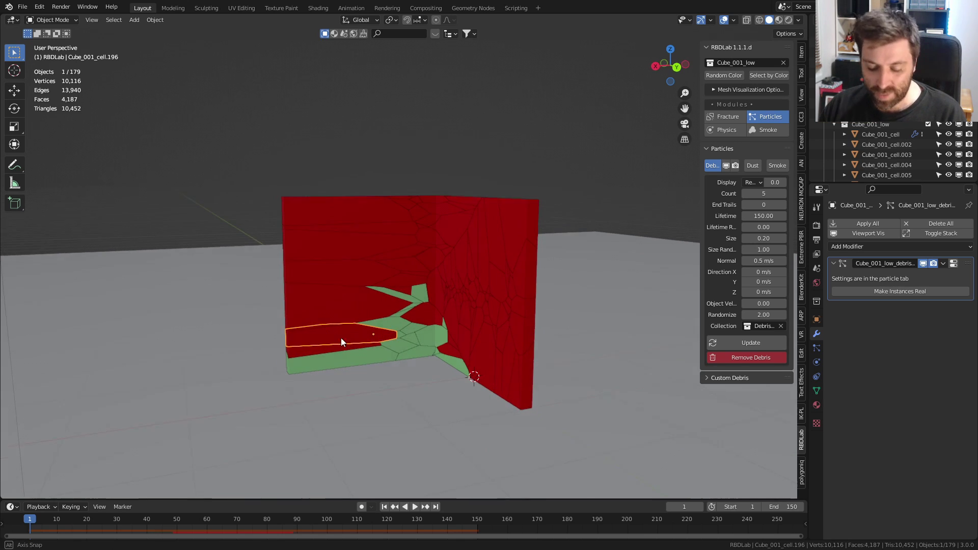
key(c)
mouse_move(354, 340)
mouse_down()
mouse_move(334, 231)
mouse_move(365, 292)
mouse_move(371, 224)
mouse_move(390, 376)
mouse_up()
key(Escape)
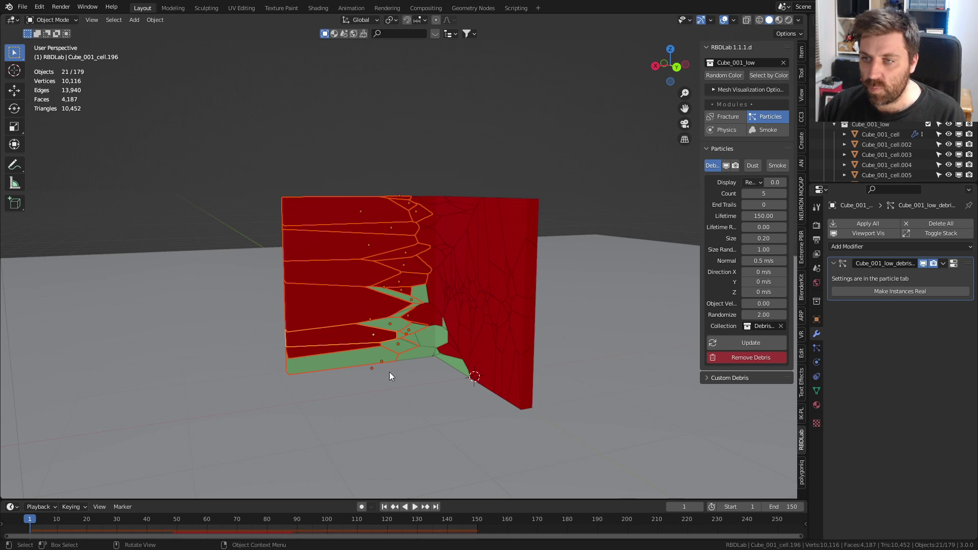
shift+click(374, 372)
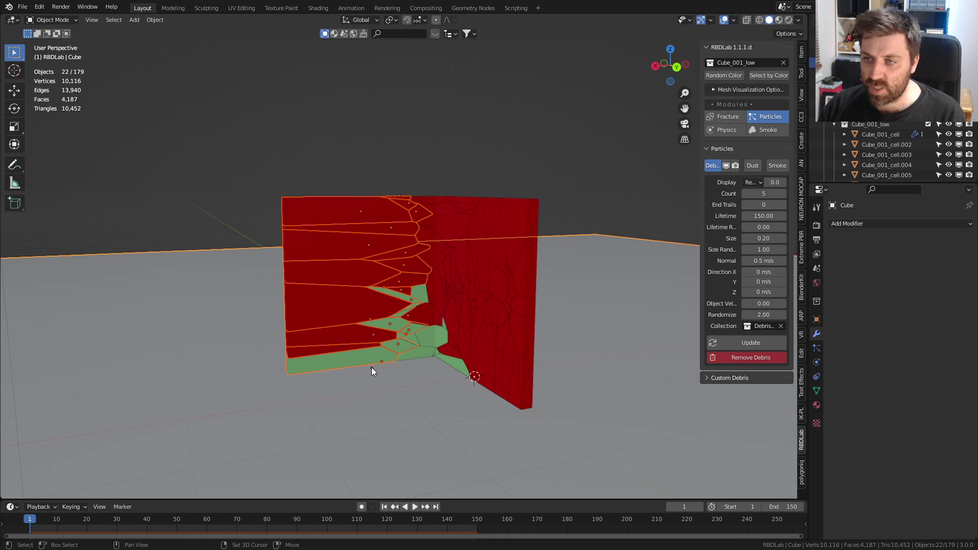
shift+click(371, 368)
- Make the selected left-wing wall chunks passive rigid bodies
scroll(373, 377, down, 5)
middle_drag(375, 383, 414, 411)
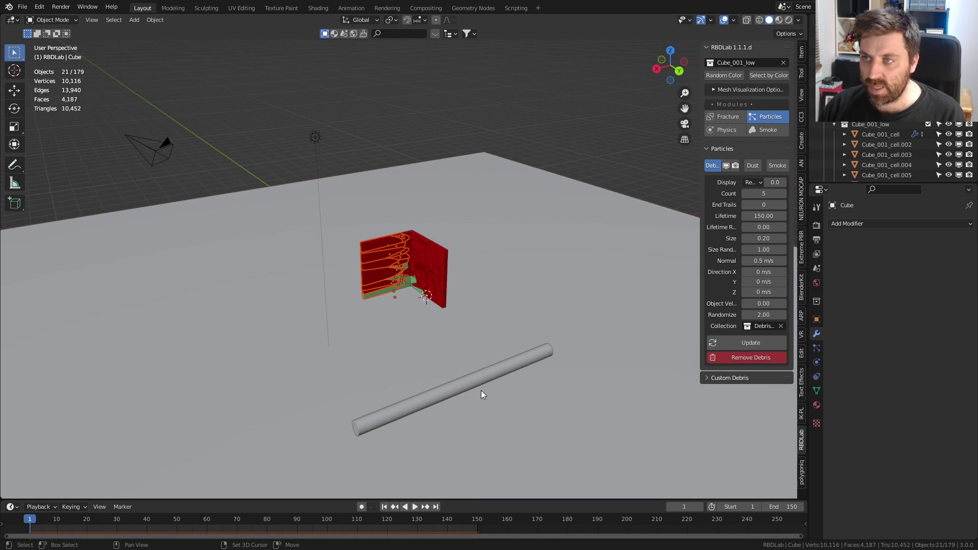
key(KP_Decimal)
click(155, 20)
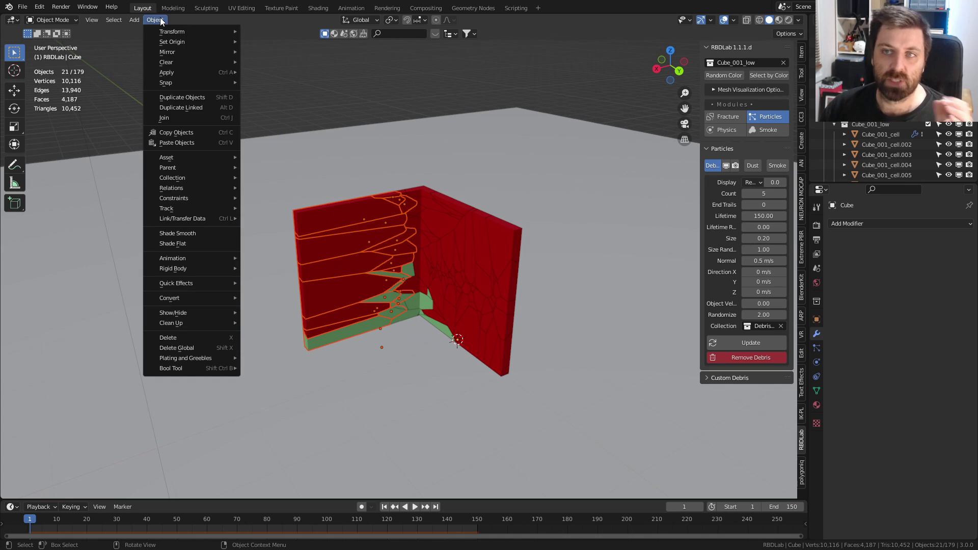
mouse_move(203, 267)
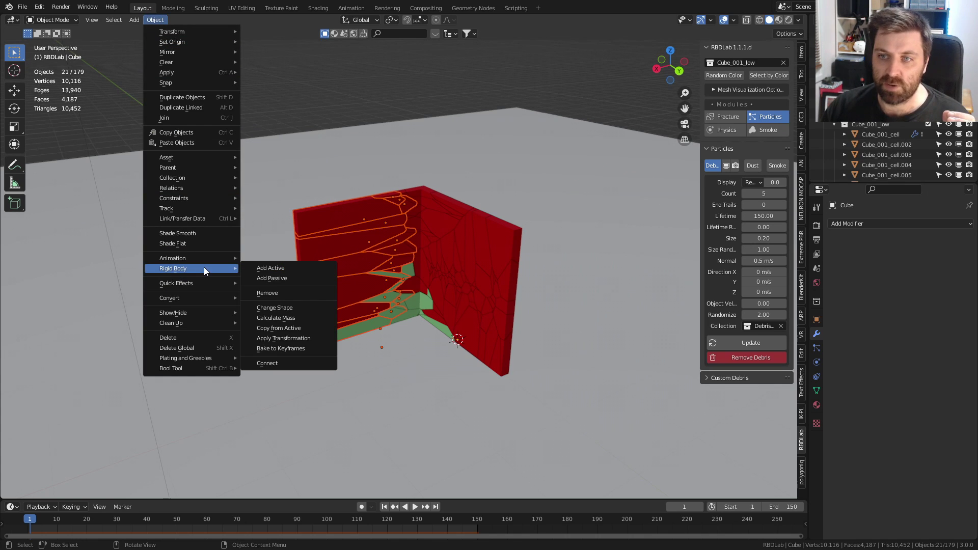
click(283, 281)
scroll(376, 369, up, 2)
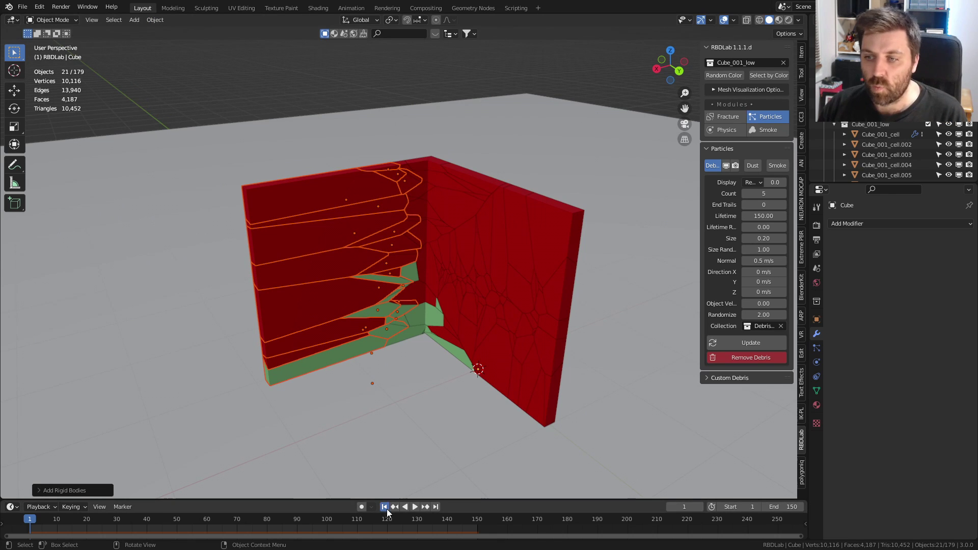
- Play the simulation briefly, delete all physics bakes, and bake all dynamics again
click(416, 507)
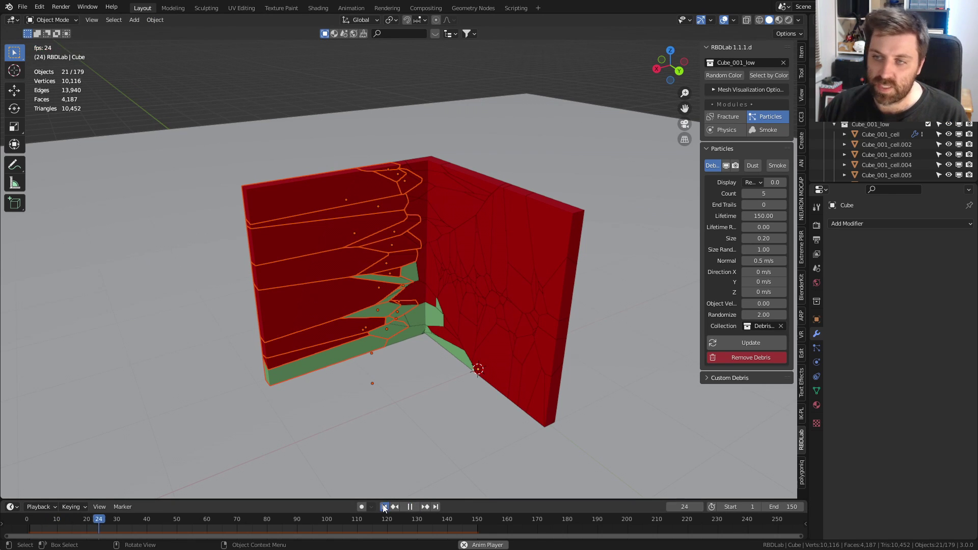
click(409, 507)
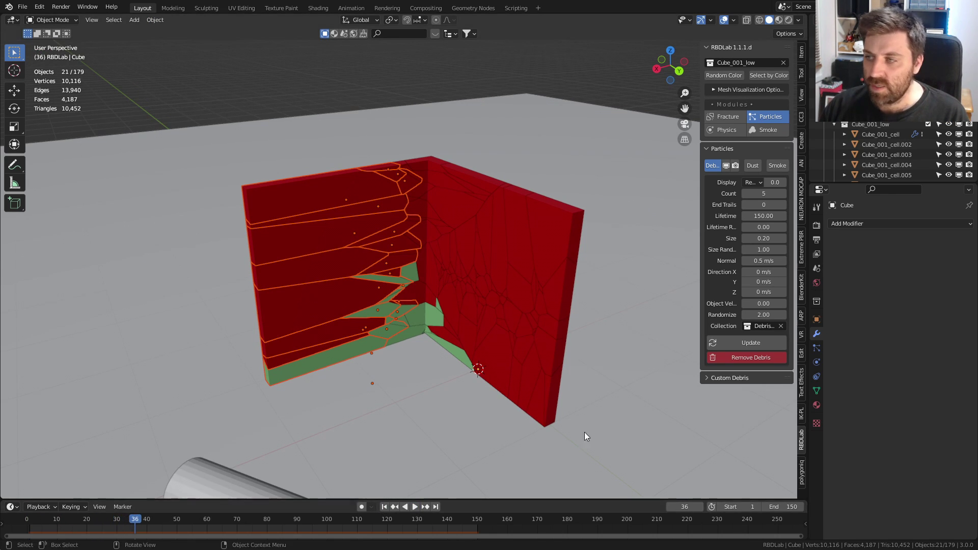
click(726, 125)
scroll(744, 423, down, 5)
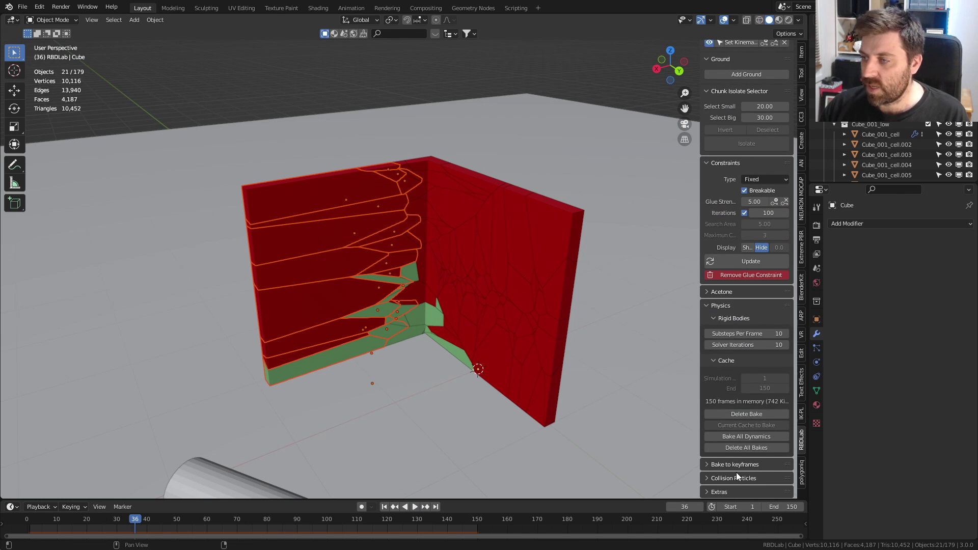
click(748, 449)
click(751, 437)
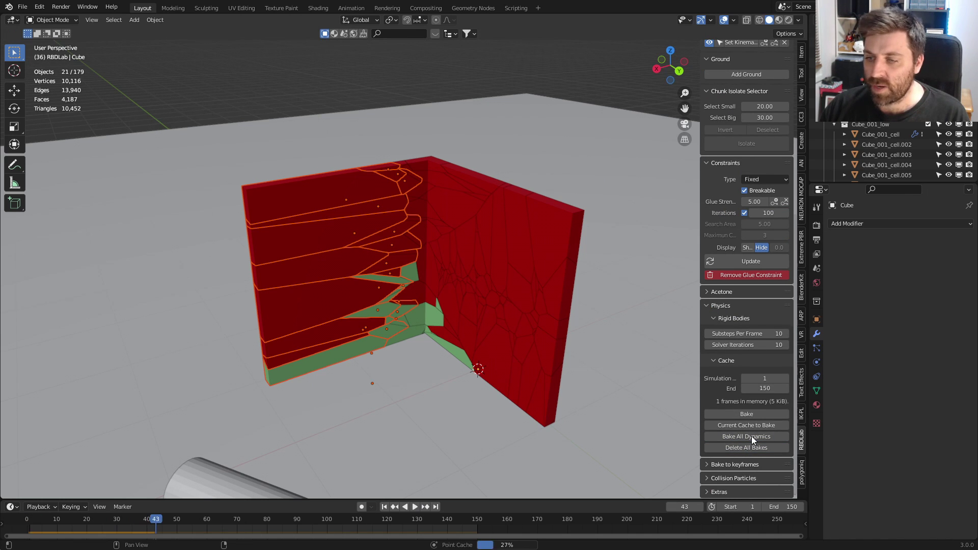
- Replay the rebaked simulation from the first frame to frame 101 and inspect one of the left wing's chunks
middle_drag(391, 481, 383, 312)
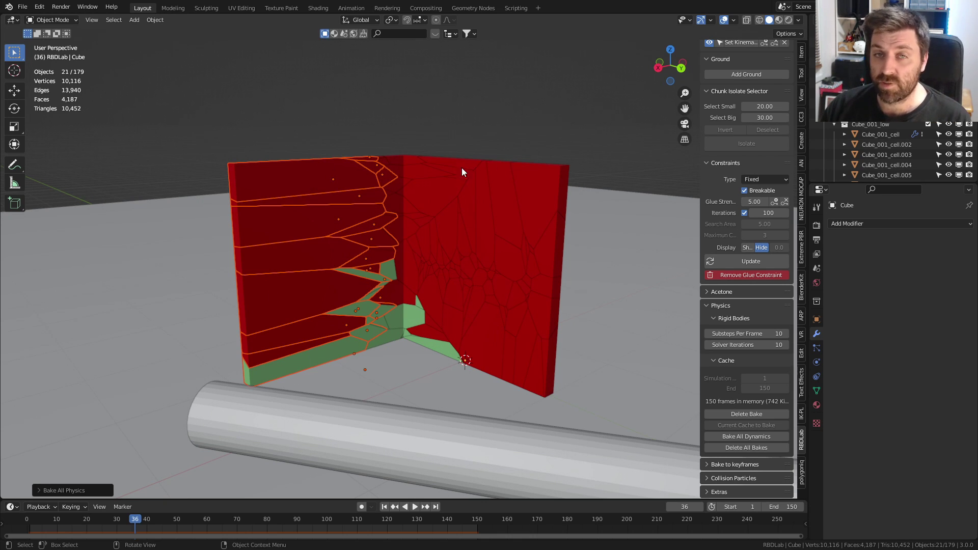
click(384, 507)
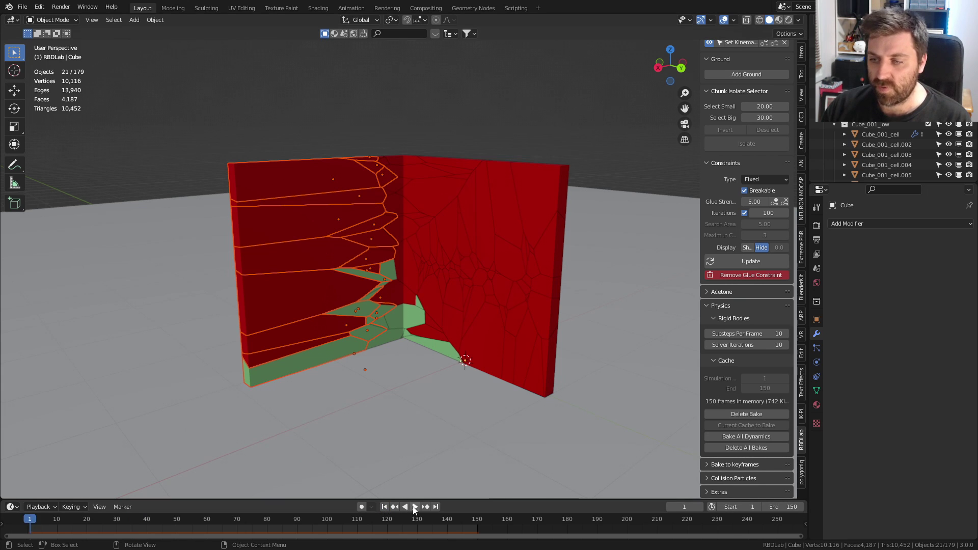
click(414, 507)
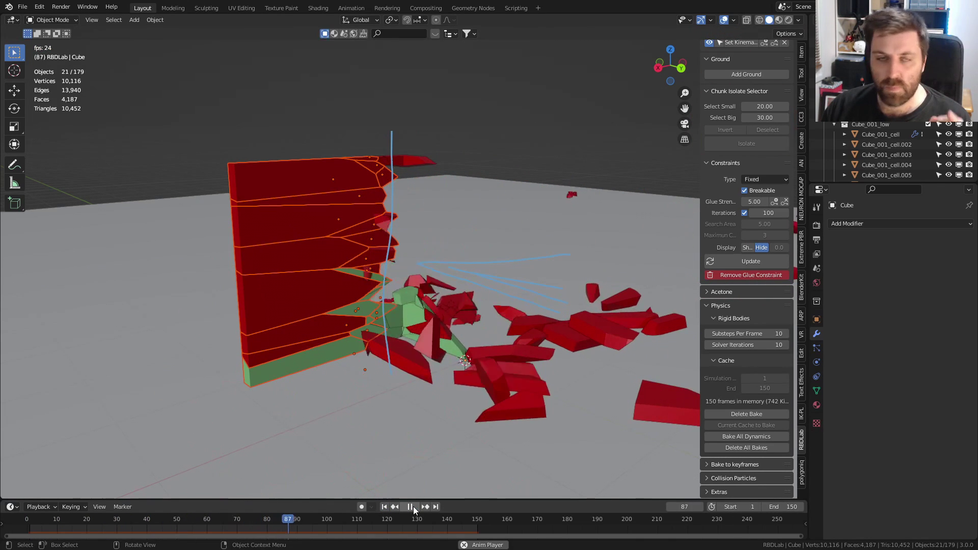
click(415, 508)
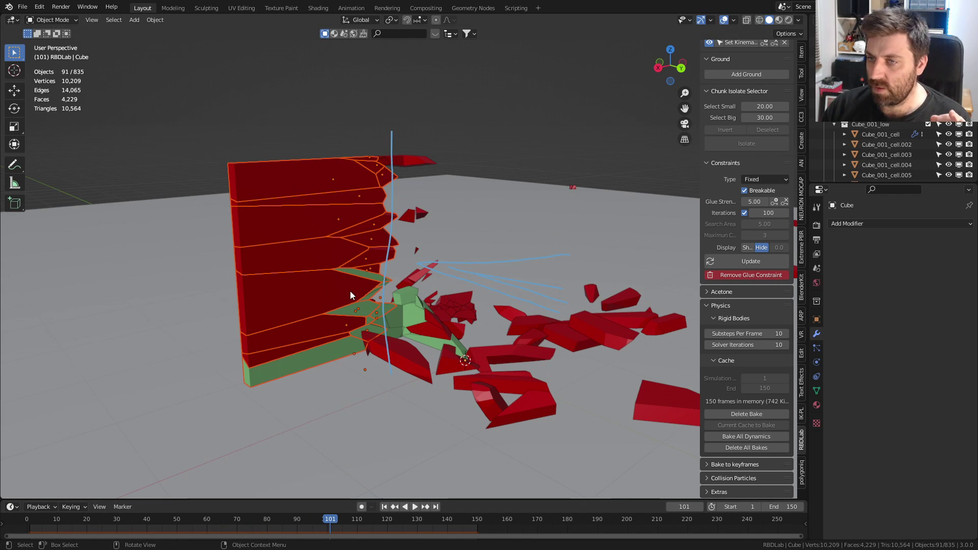
click(312, 282)
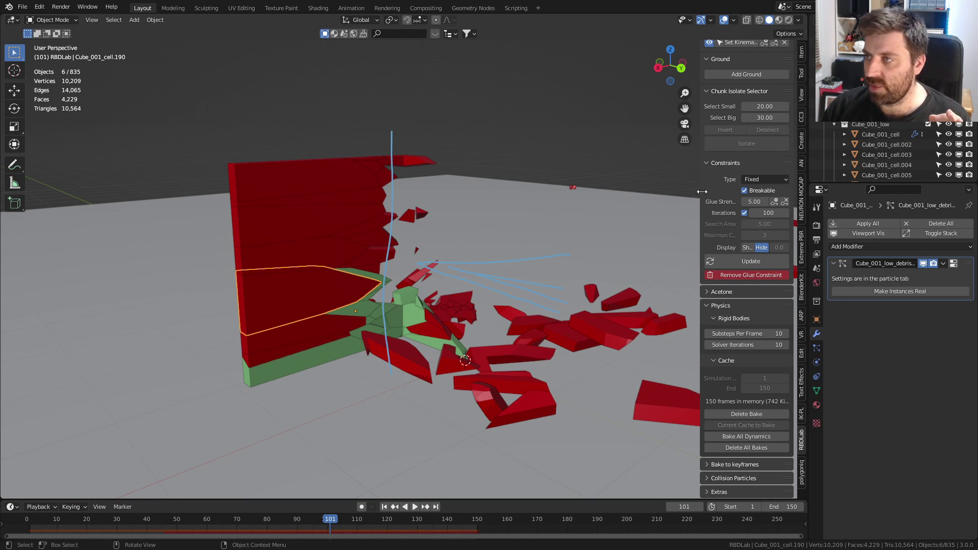
- Remove the debris particles from the wall and create them anew from the new bake
scroll(744, 117, up, 6)
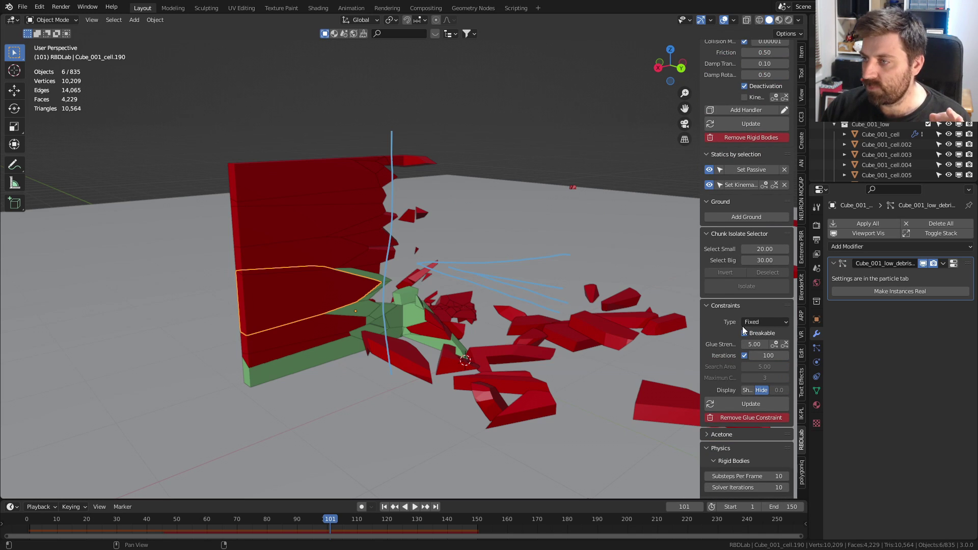
scroll(744, 331, up, 10)
click(774, 121)
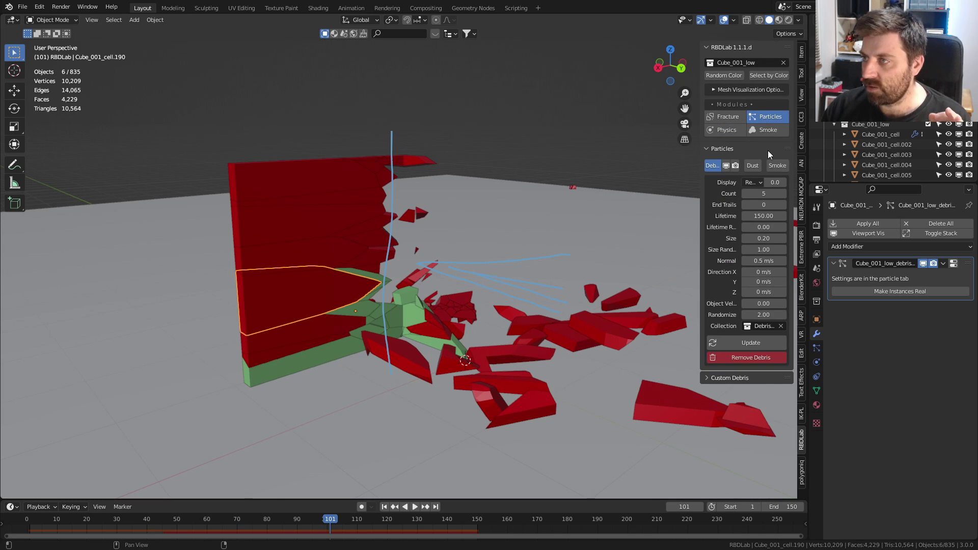
click(759, 362)
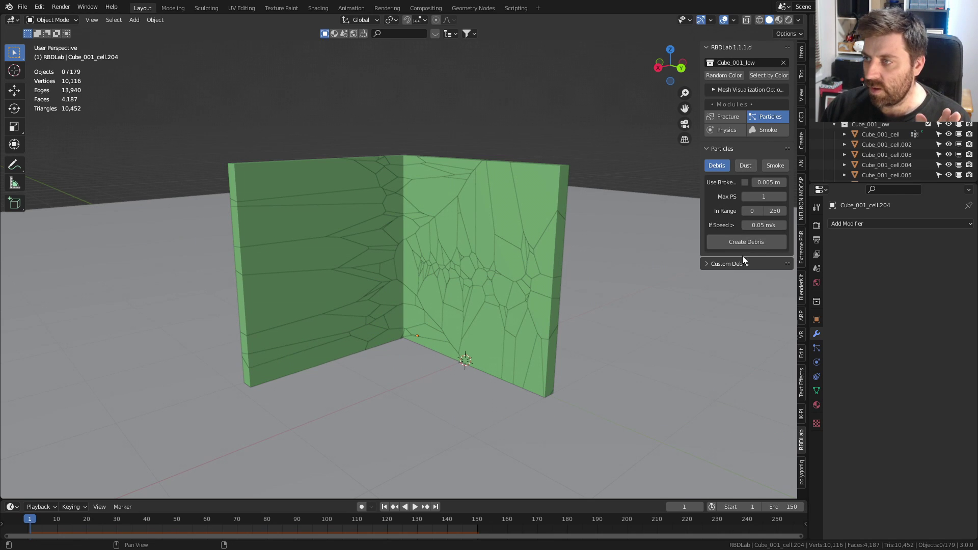
click(744, 241)
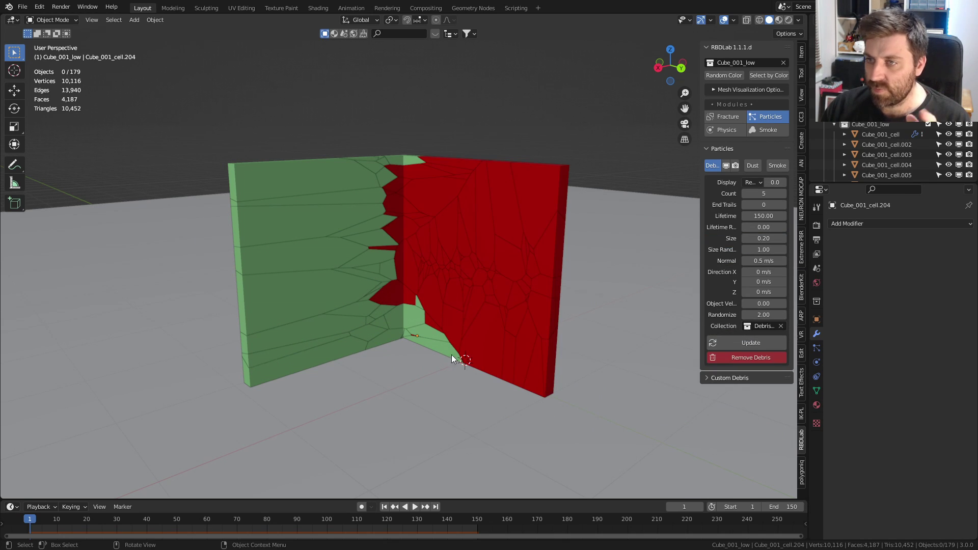
- Replay the recreated debris, set the debris particle size to 0.02, and update the debris
click(416, 508)
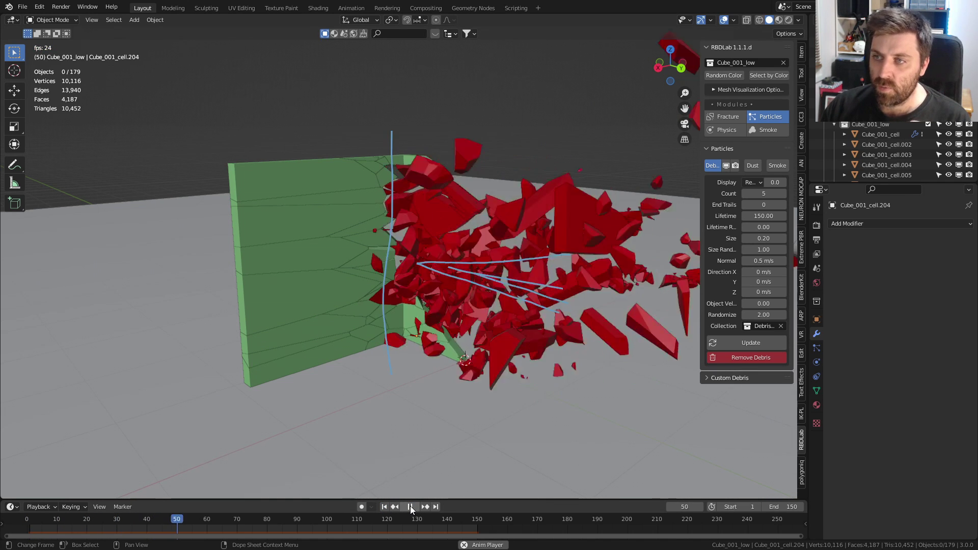
click(411, 506)
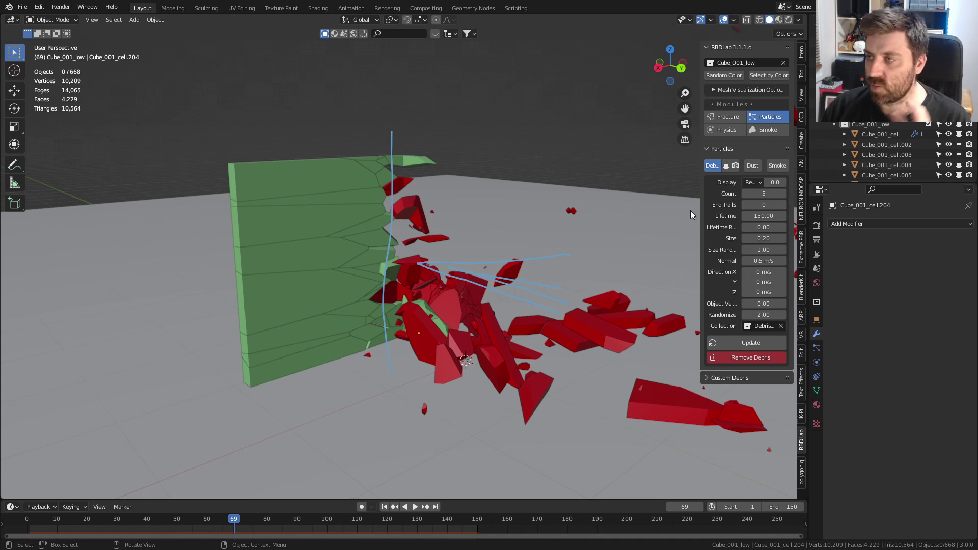
click(772, 238)
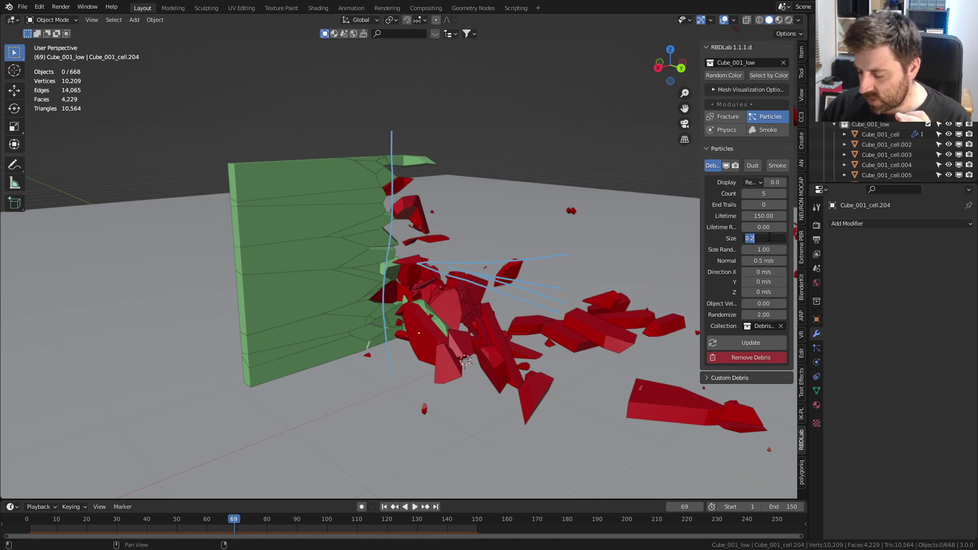
key(Return)
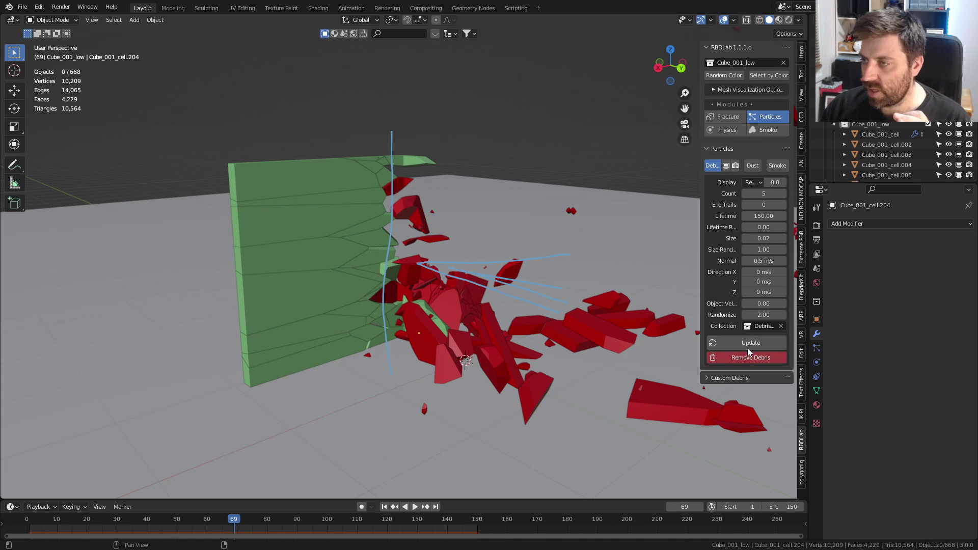
click(748, 347)
- Replay the smaller debris, scrub back to the impact at frame 46, and set the debris particle size to 0.05
click(384, 507)
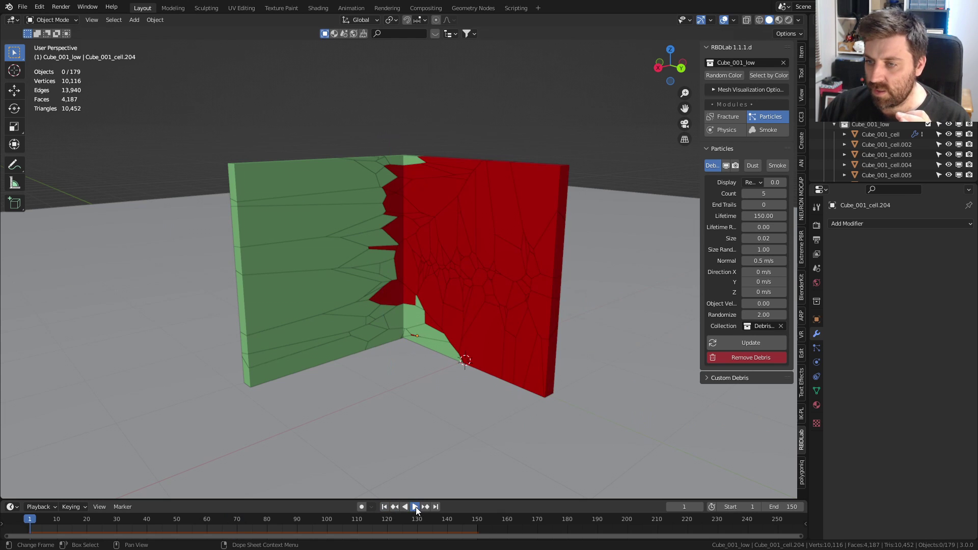
click(415, 506)
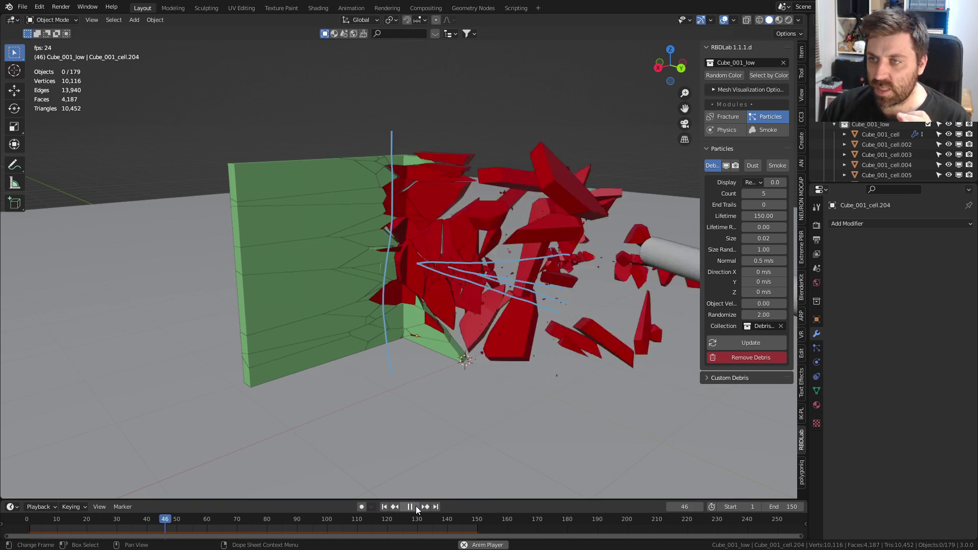
click(410, 507)
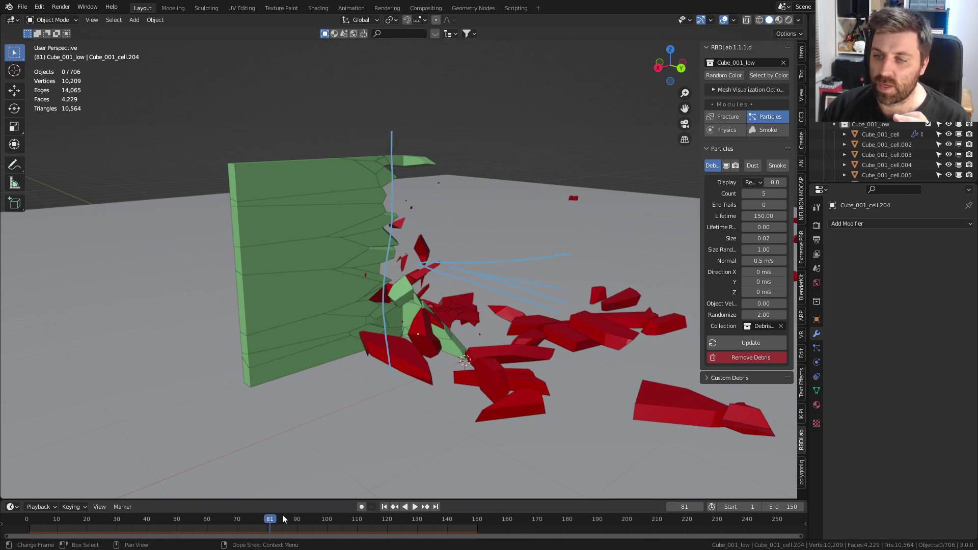
drag(284, 519, 166, 520)
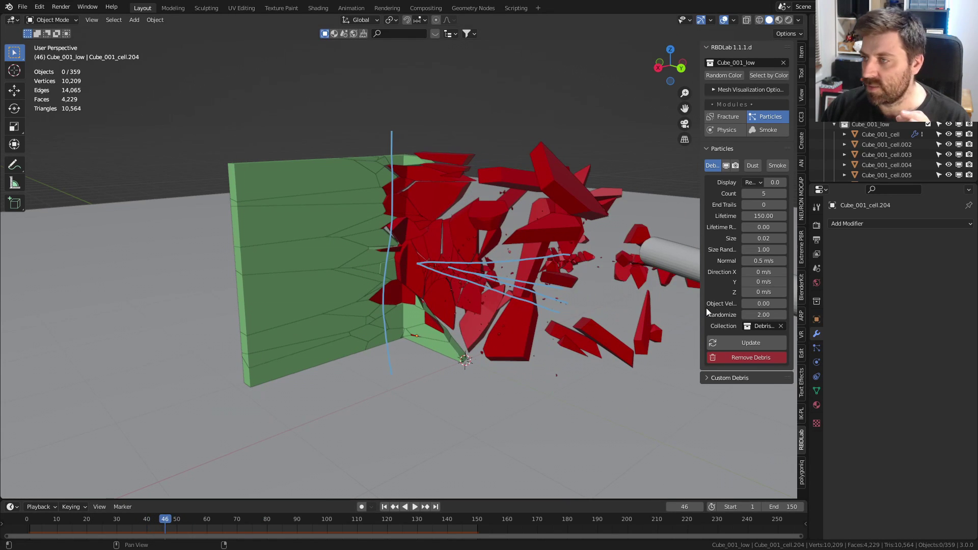
click(759, 260)
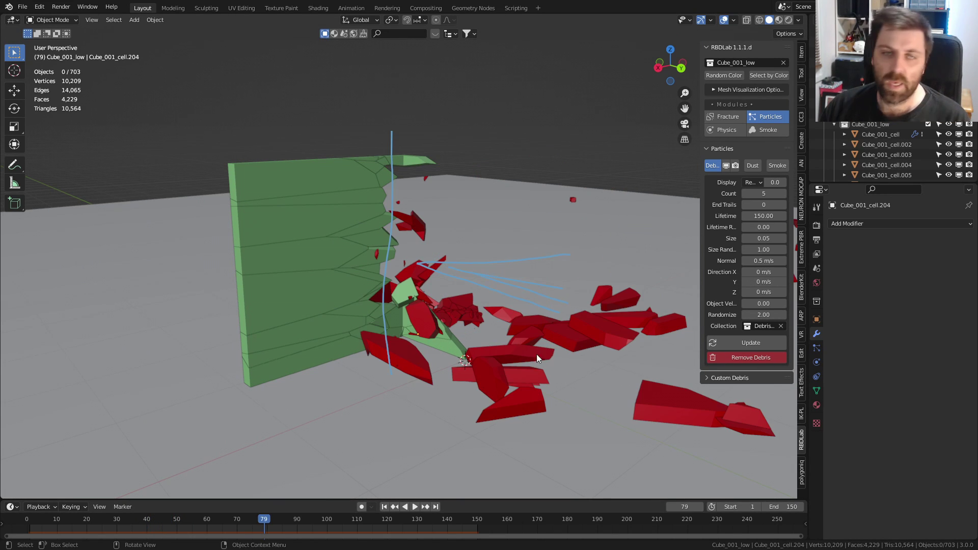
- Try dust particles on the broken wall chunks in a simulation replay up to frame 100, and remove the dust
click(751, 166)
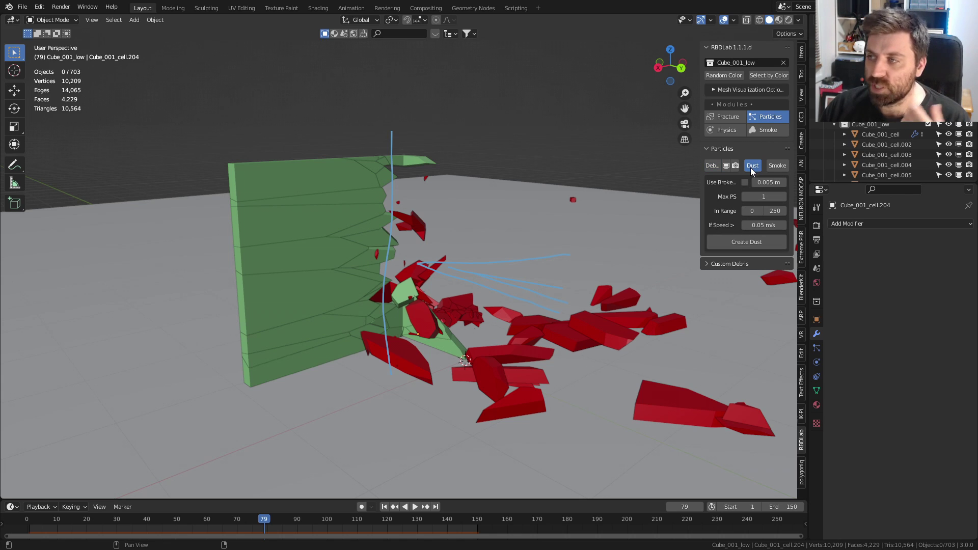
click(762, 243)
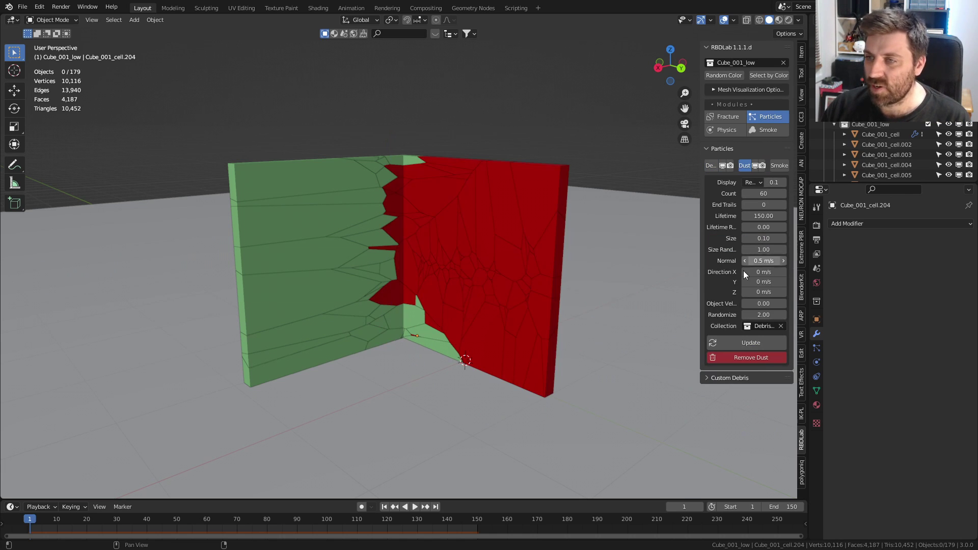
click(415, 507)
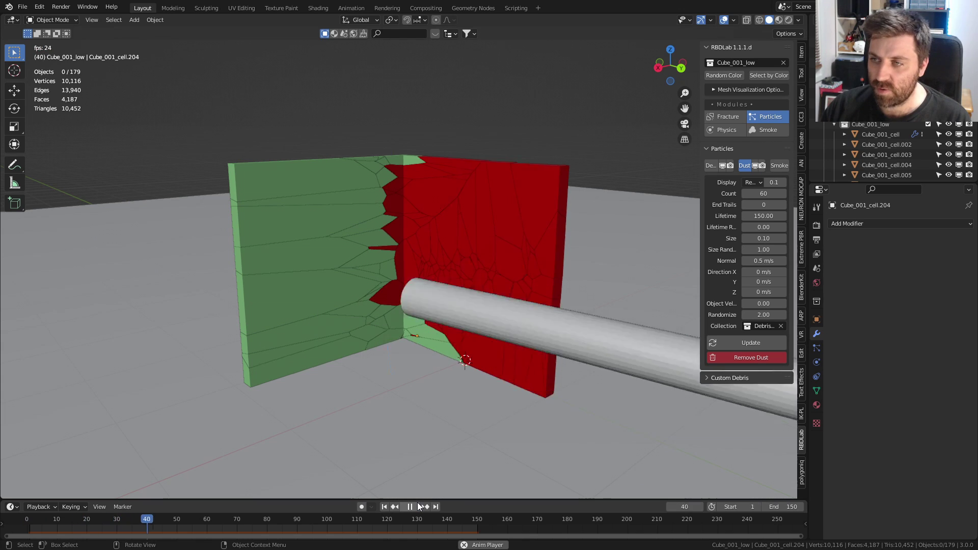
click(418, 506)
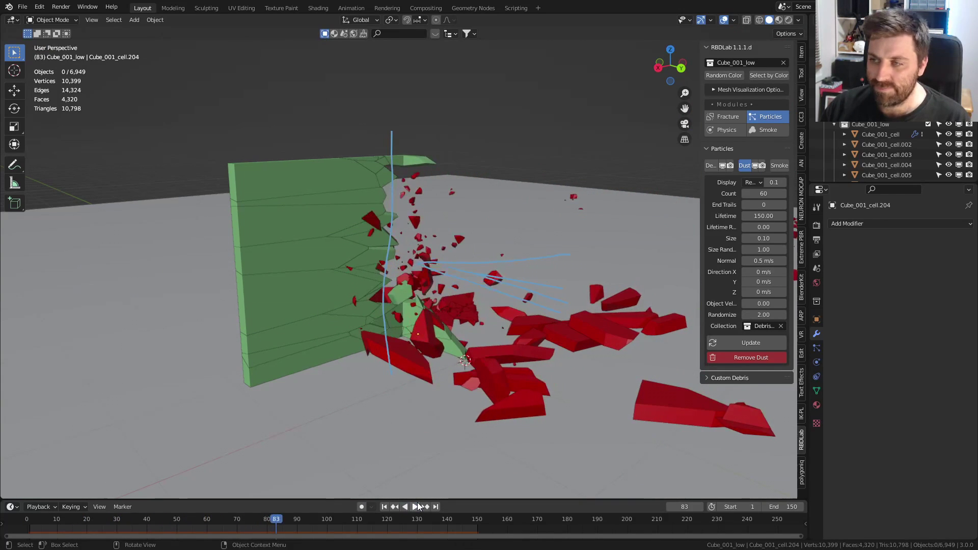
click(418, 507)
click(418, 506)
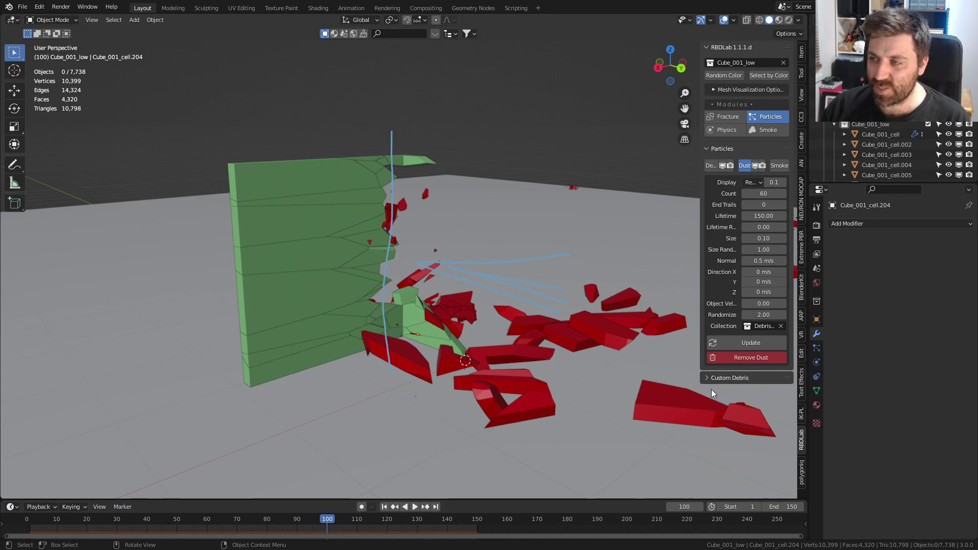
click(750, 358)
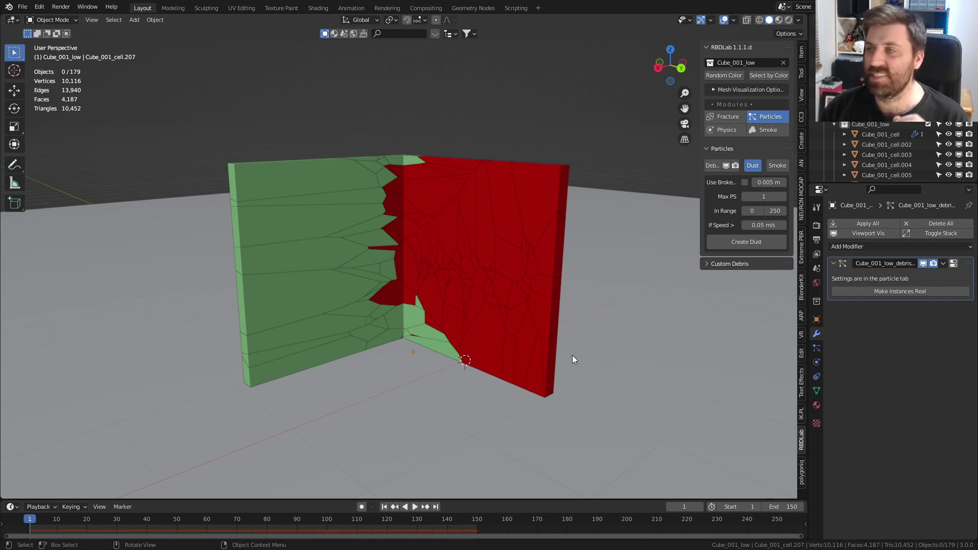
- Open the Smoke module for the fractured wall
click(763, 134)
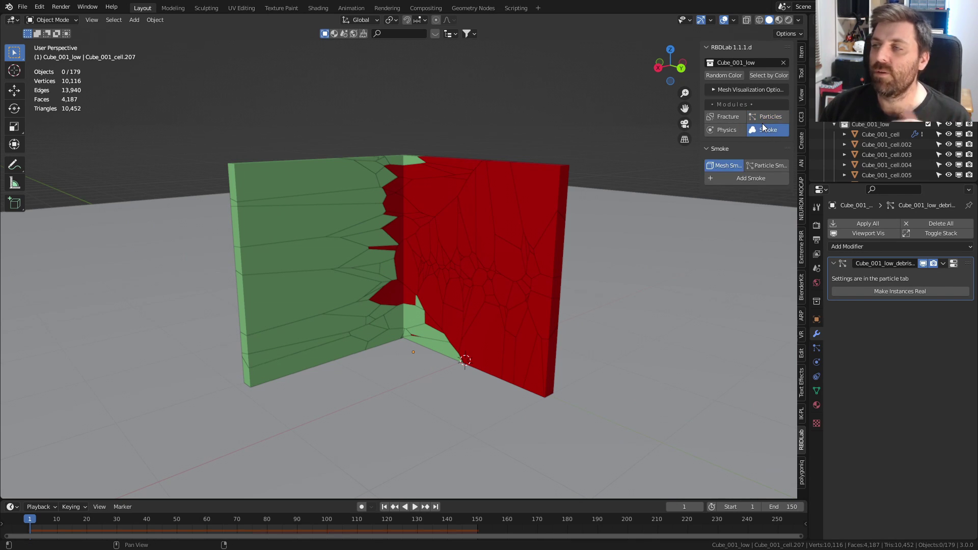